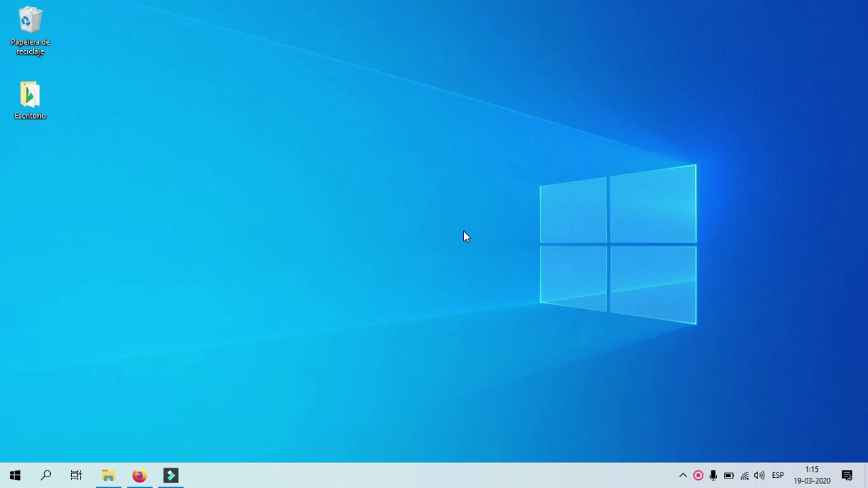
- Switch to Firefox and open the cameyo.com website
{"action": "left_click", "coordinate": [139, 477]}
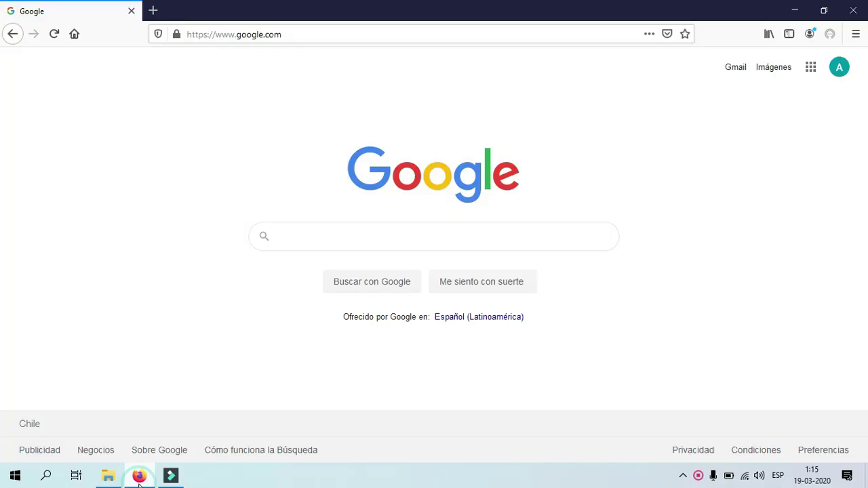
{"action": "left_click", "coordinate": [365, 236]}
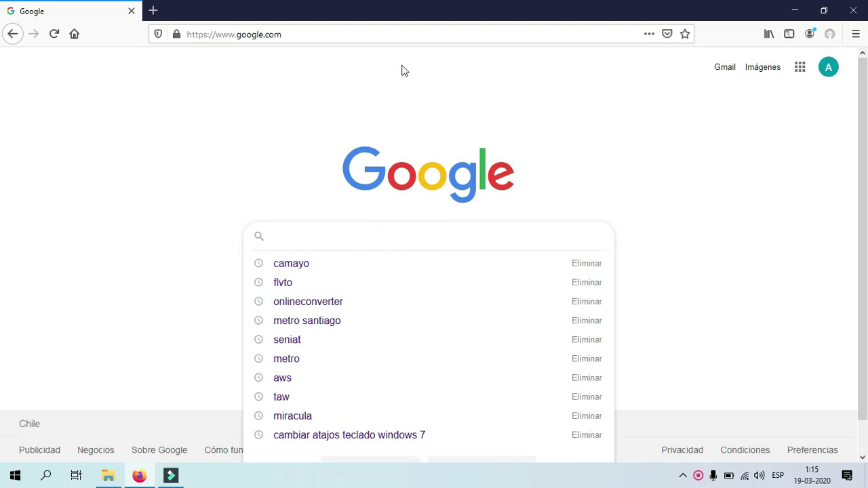
{"action": "left_click", "coordinate": [399, 35]}
{"action": "type", "text": "cameyo.com"}
{"action": "key", "text": "Return"}
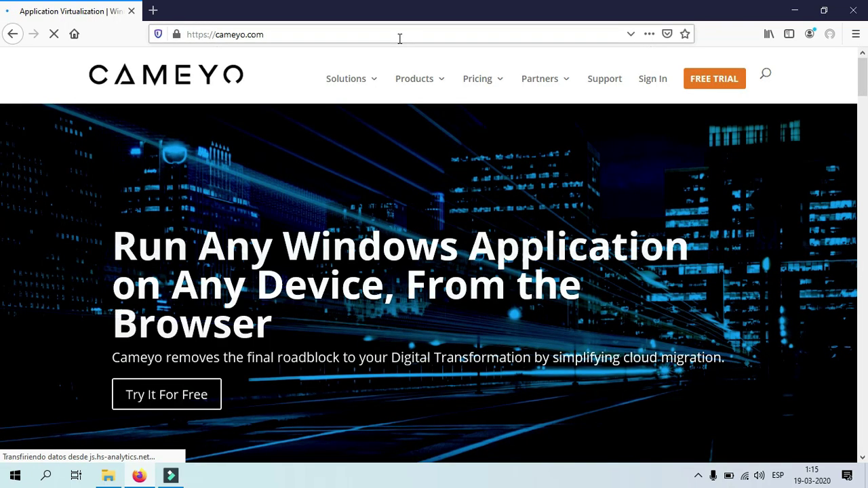
- Open the Cameyo Free Packager product page, then download and save Cameyo.exe
{"action": "mouse_move", "coordinate": [430, 89]}
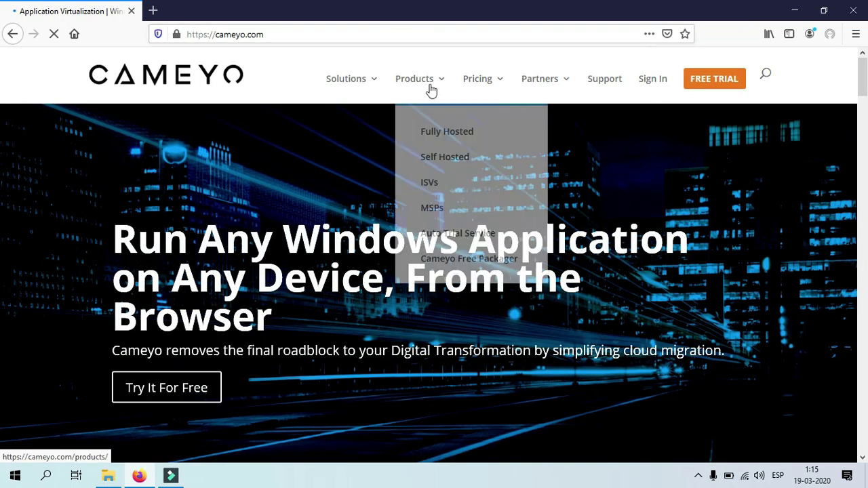
{"action": "left_click", "coordinate": [438, 261]}
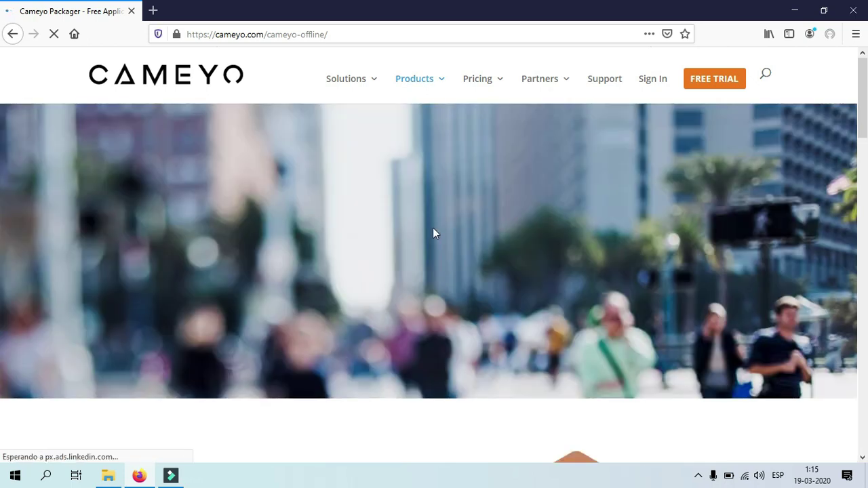
{"action": "mouse_move", "coordinate": [432, 88]}
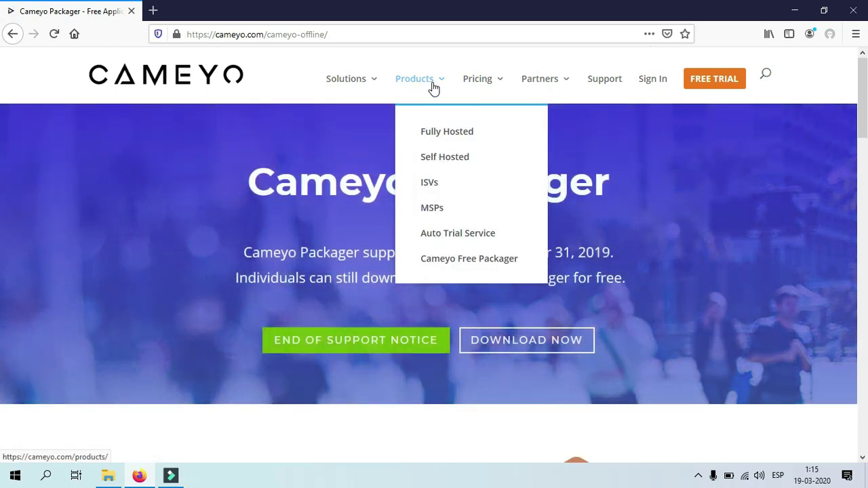
{"action": "left_click", "coordinate": [472, 262]}
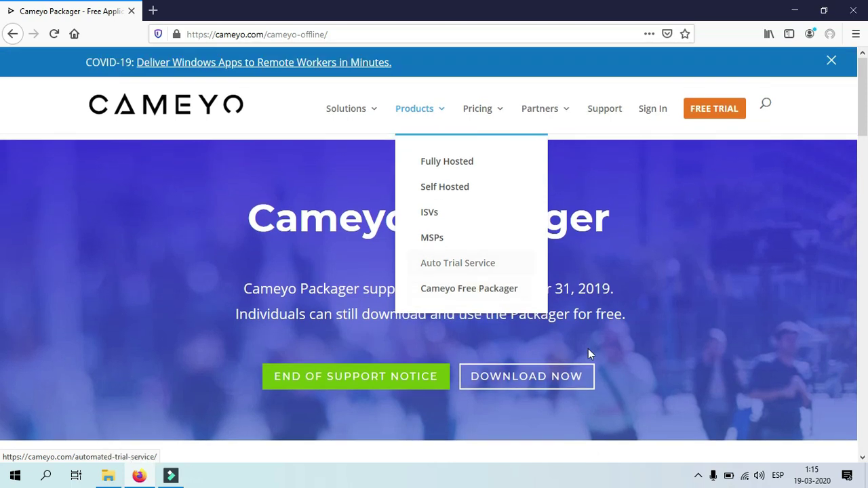
{"action": "left_click", "coordinate": [560, 380]}
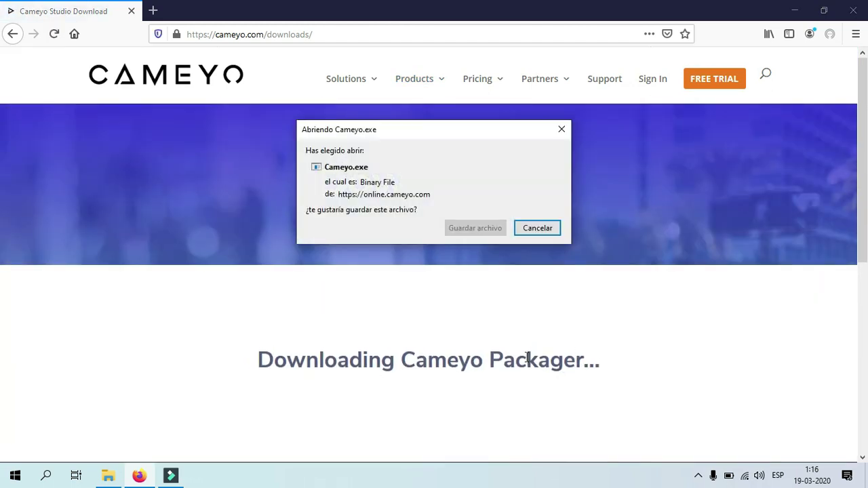
{"action": "left_click", "coordinate": [480, 229]}
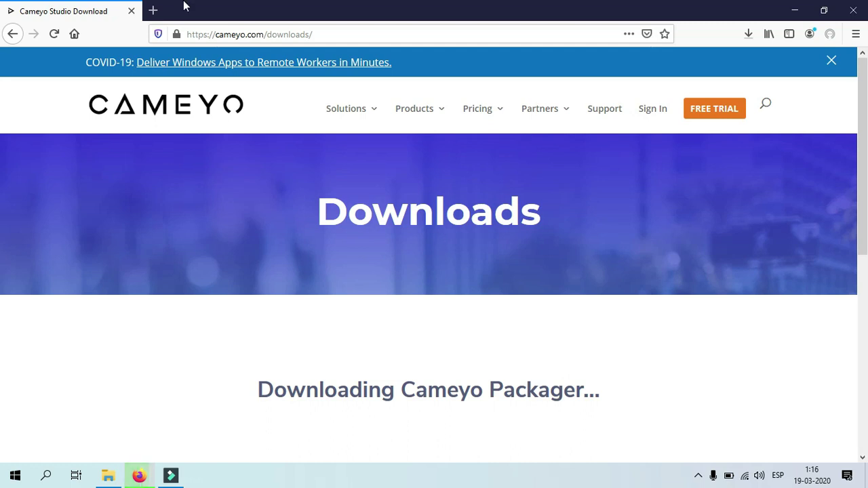
- Search the web for treesize in a new tab and request the TreeSizeFreeSetup.exe download for North America from JAM Software
{"action": "left_click", "coordinate": [153, 11]}
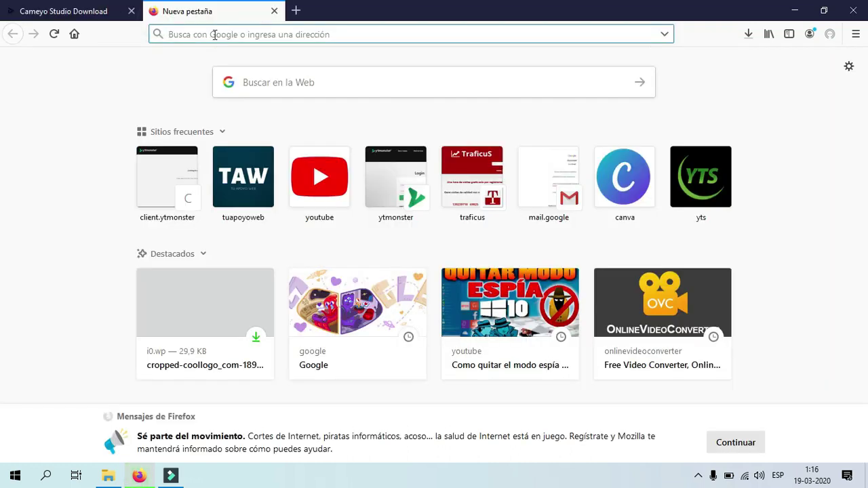
{"action": "type", "text": "t"}
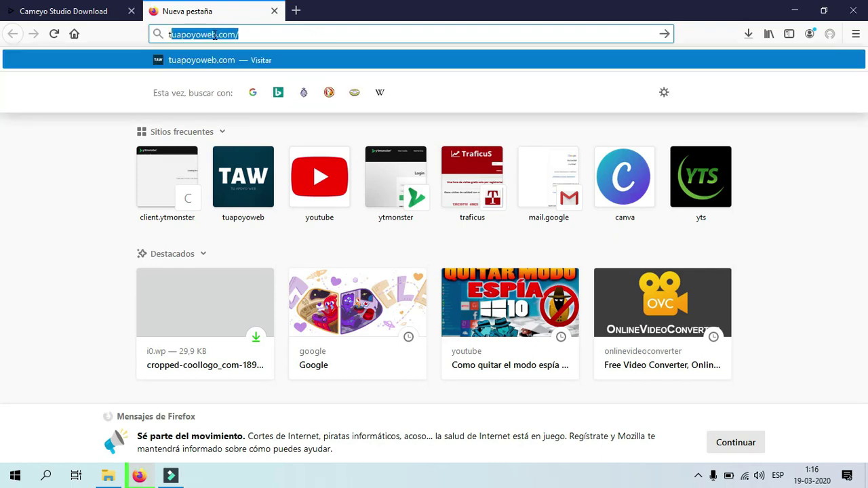
{"action": "type", "text": "reesize"}
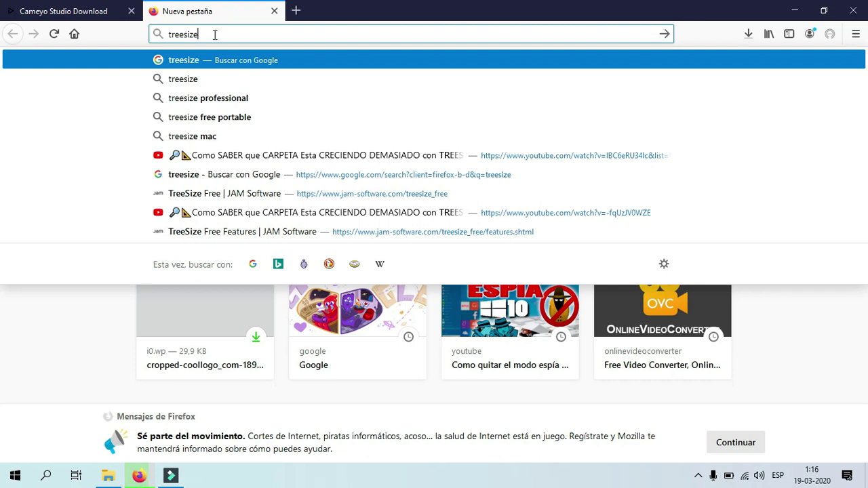
{"action": "key", "text": "Return"}
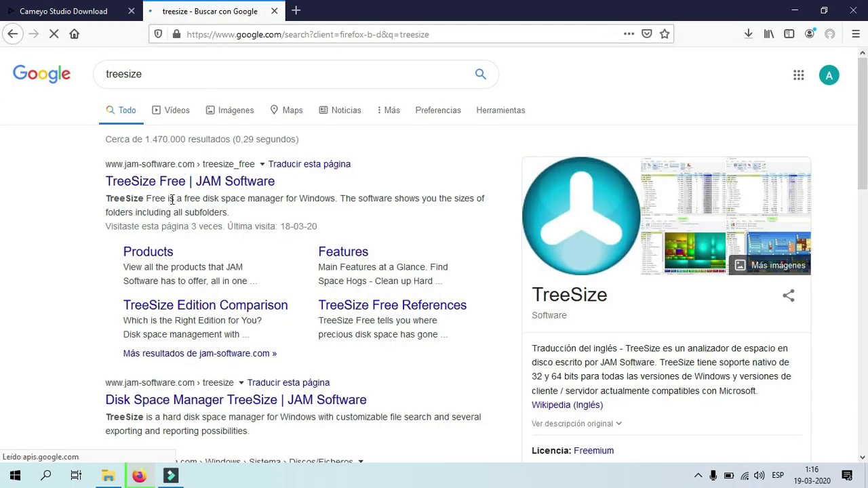
{"action": "left_click", "coordinate": [185, 191]}
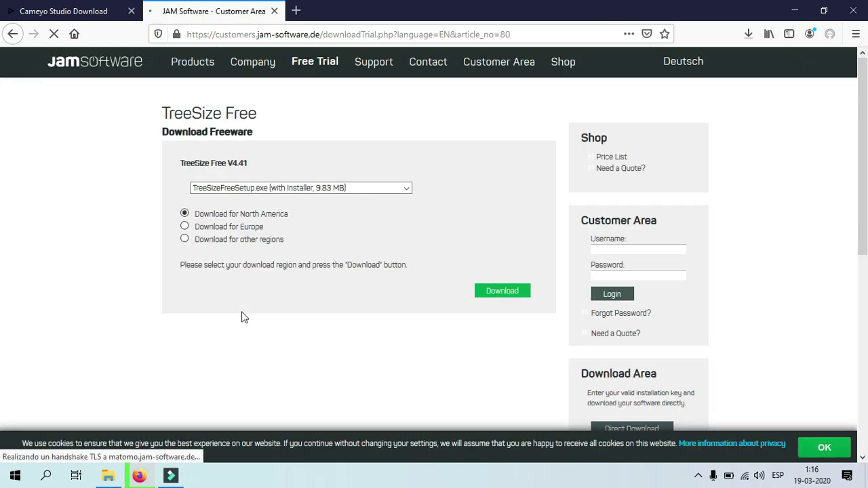
{"action": "left_click", "coordinate": [498, 294]}
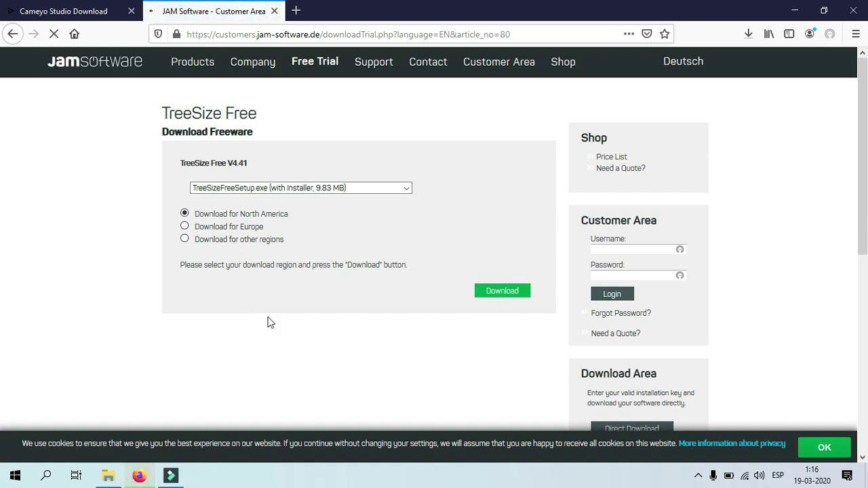
- Uninstall TreeSize Free V4.4.1 through Programs and Features, skipping the feedback survey and also deleting its application settings
{"action": "key", "text": "super+r"}
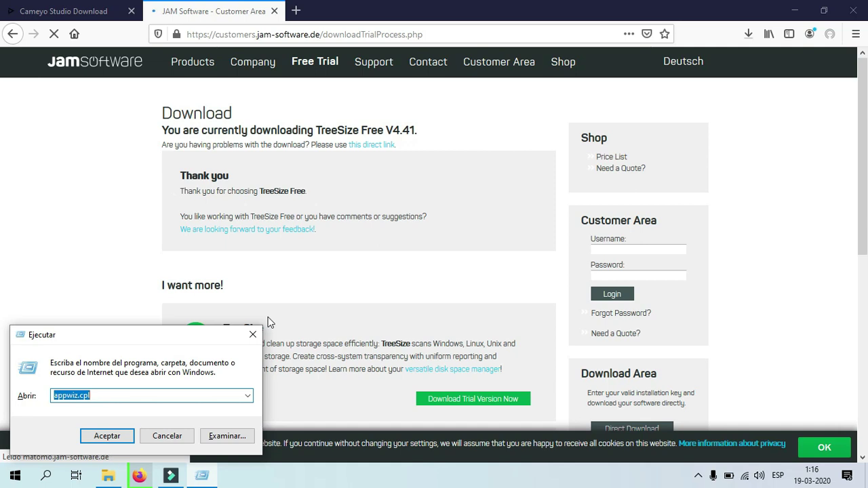
{"action": "key", "text": "Escape"}
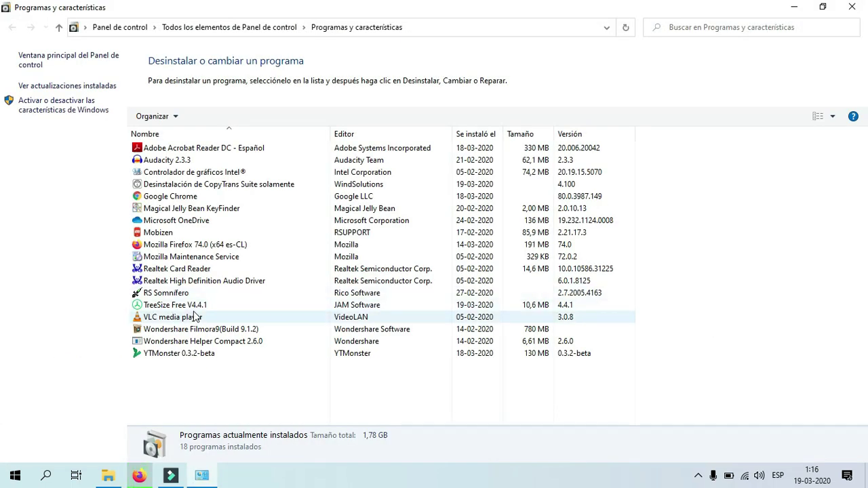
{"action": "left_click", "coordinate": [198, 305]}
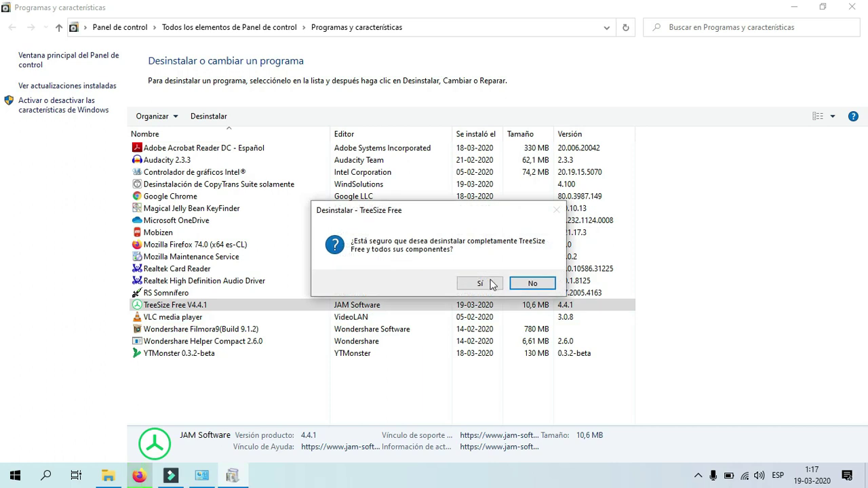
{"action": "left_click", "coordinate": [479, 284]}
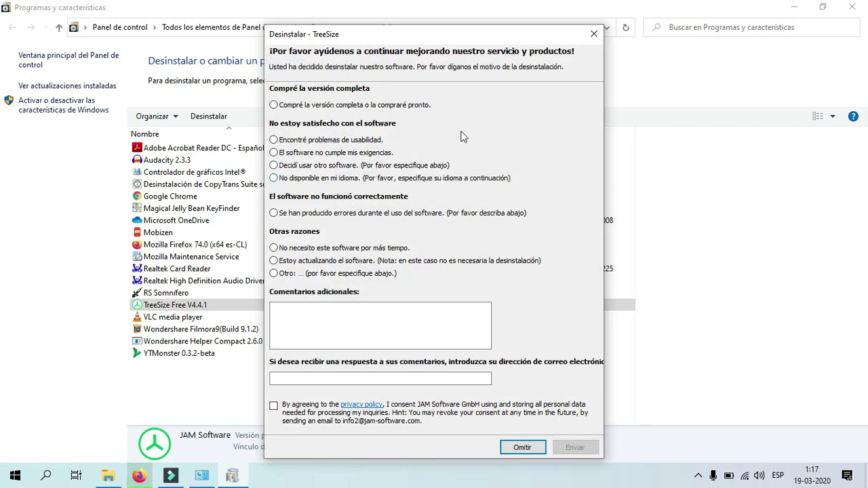
{"action": "left_click", "coordinate": [536, 449]}
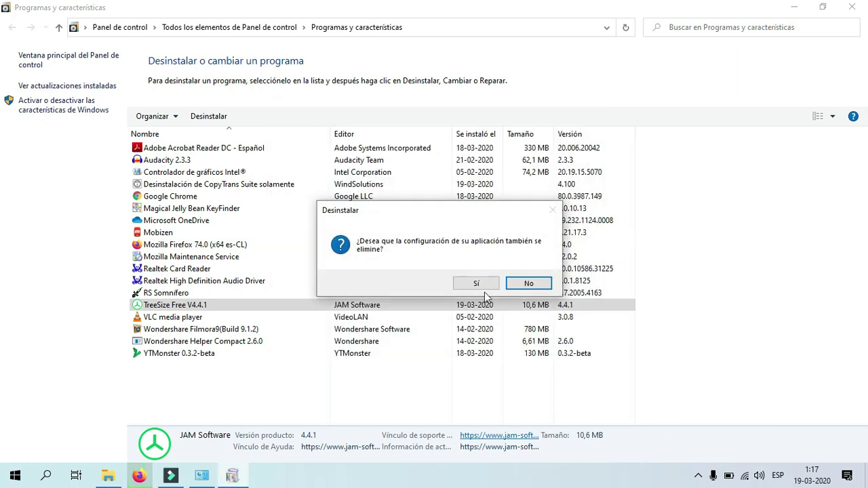
{"action": "left_click", "coordinate": [489, 285]}
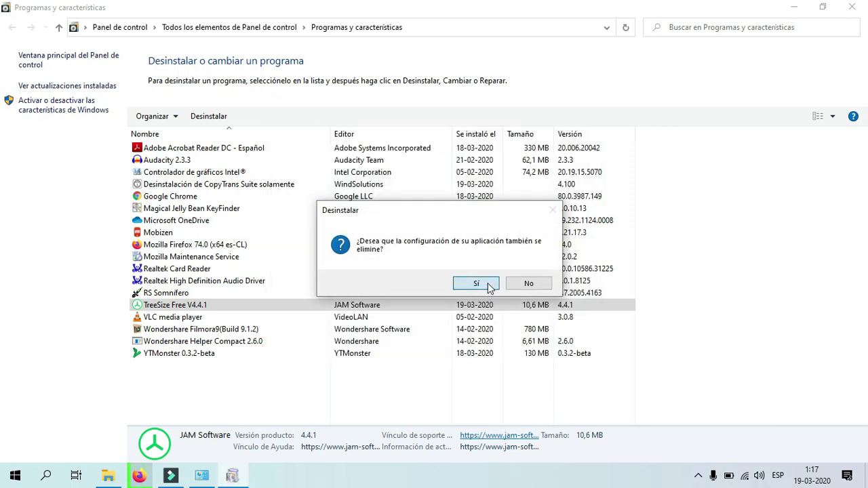
{"action": "left_click", "coordinate": [533, 284]}
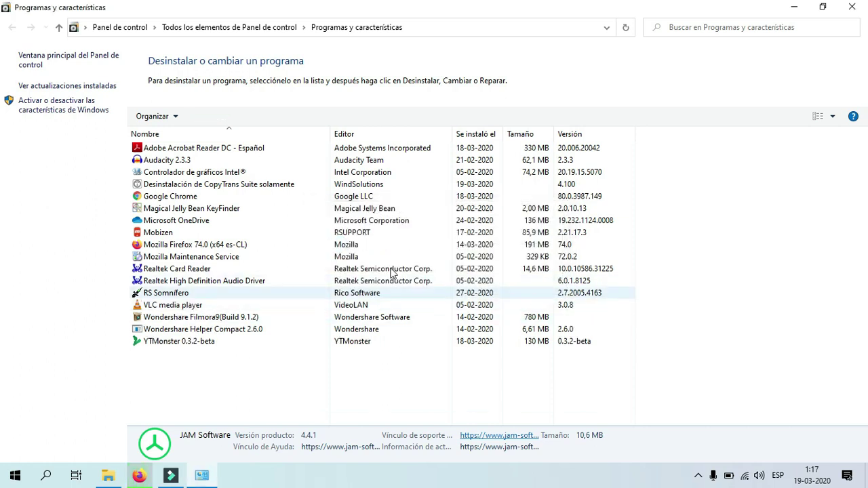
{"action": "left_click", "coordinate": [794, 7]}
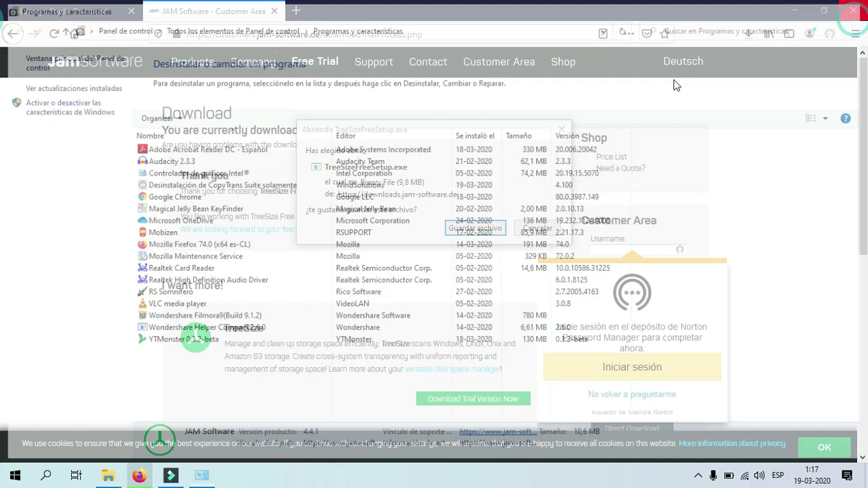
- Save TreeSizeFreeSetup.exe in Firefox, launch the downloaded Cameyo.exe, and minimize the browser
{"action": "left_click", "coordinate": [472, 231]}
{"action": "left_click", "coordinate": [746, 34]}
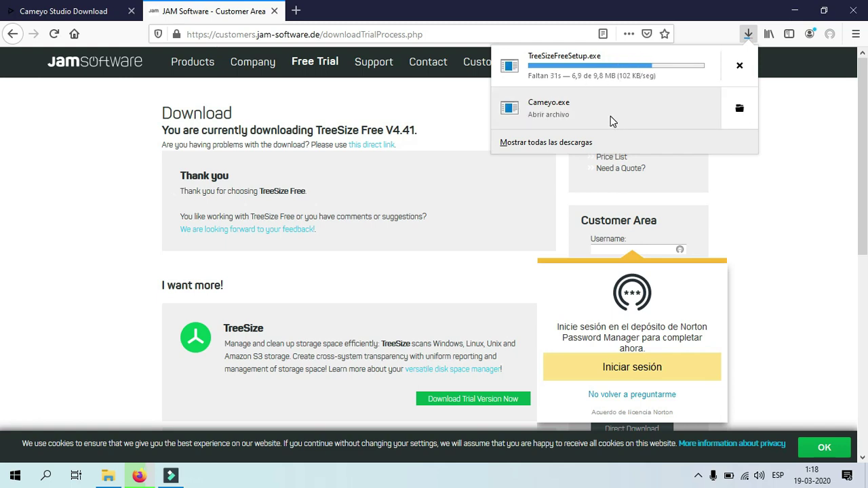
{"action": "left_click", "coordinate": [577, 117]}
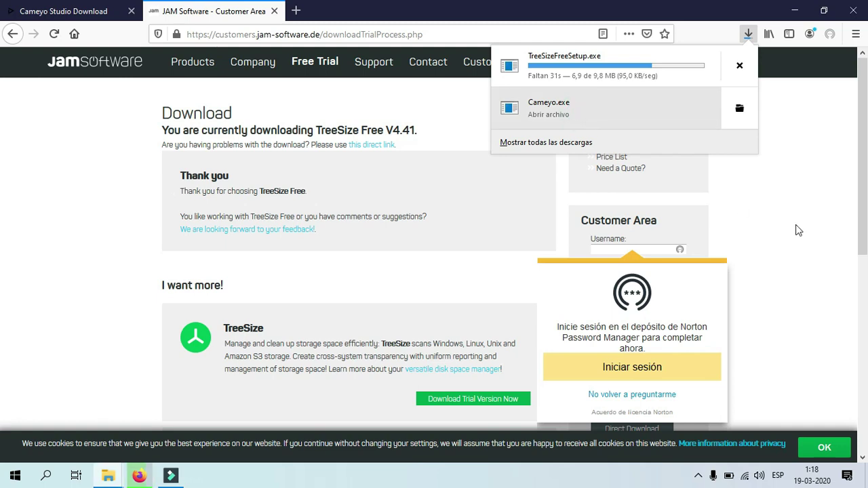
{"action": "left_click", "coordinate": [795, 12]}
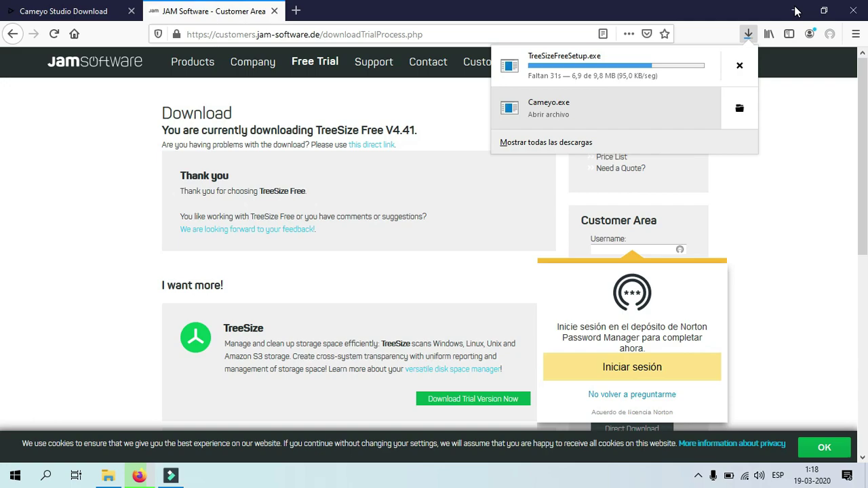
{"action": "left_click", "coordinate": [796, 12]}
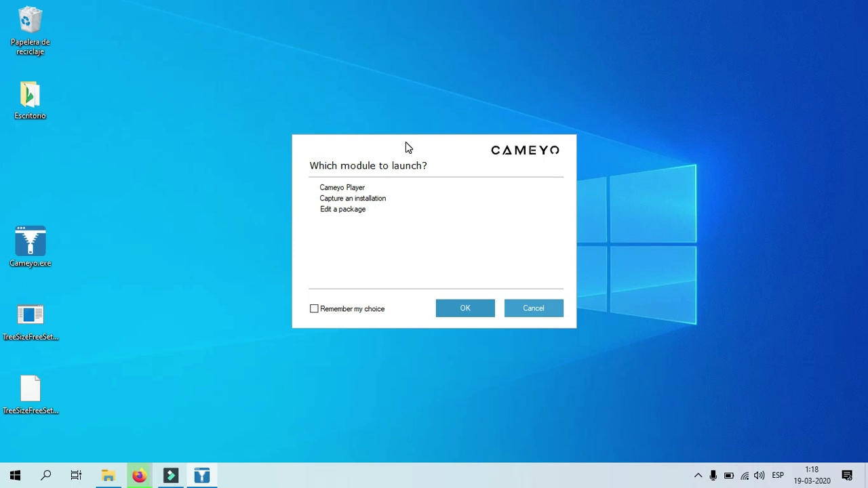
- Launch Cameyo's Capture an installation module and move the TreeSize installer icon directly beneath Cameyo.exe on the desktop
{"action": "left_click", "coordinate": [366, 198]}
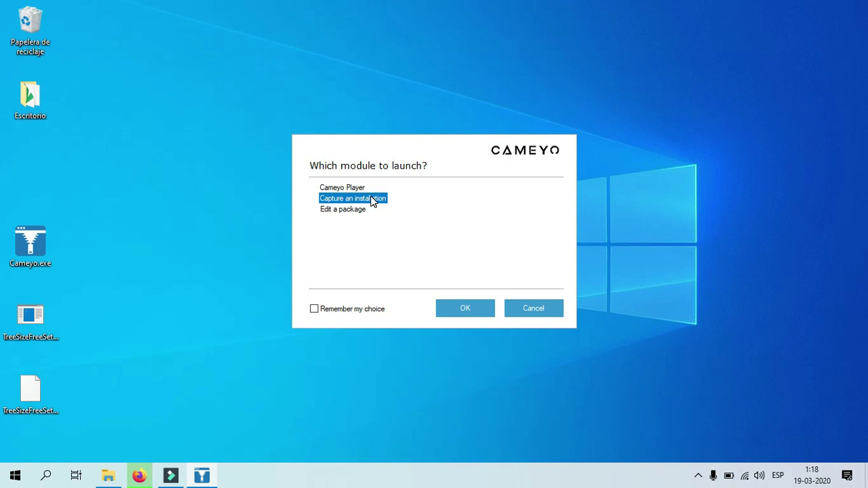
{"action": "left_click", "coordinate": [463, 309]}
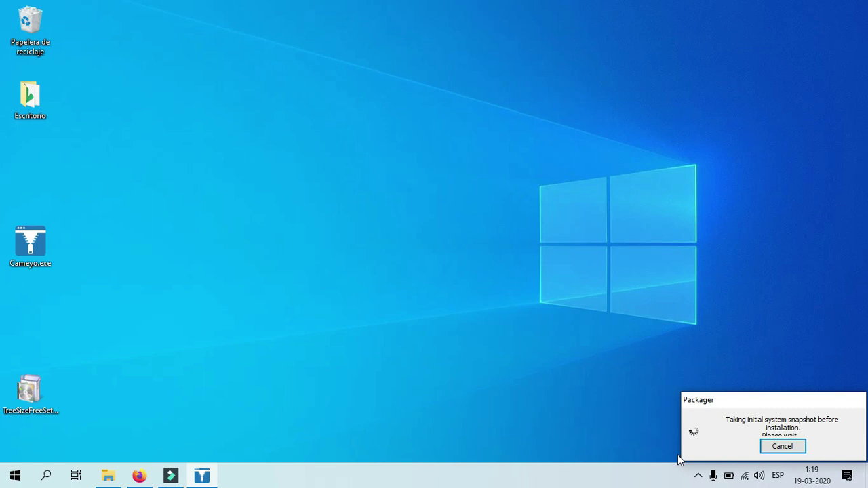
{"action": "left_click_drag", "start_coordinate": [32, 397], "coordinate": [39, 298]}
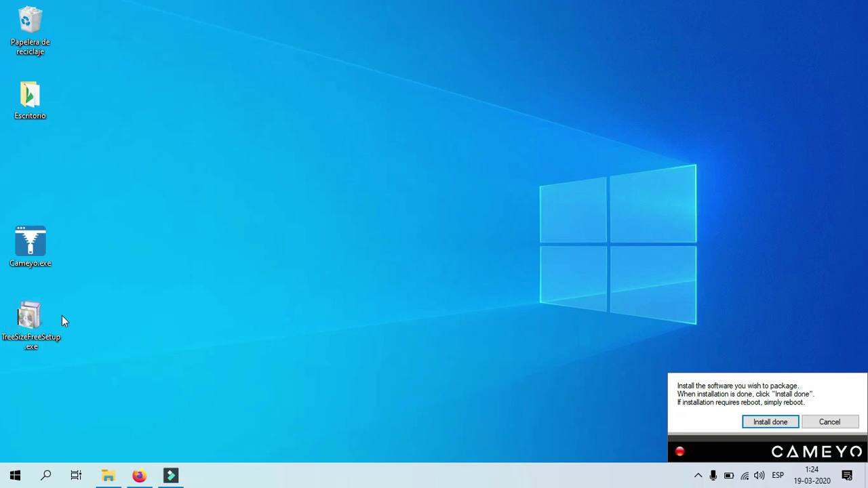
- Run TreeSizeFreeSetup.exe and install TreeSize Free v4.4.1, accepting the licence agreement, keeping the default additional tasks and launching nothing at the end
{"action": "double_click", "coordinate": [28, 320]}
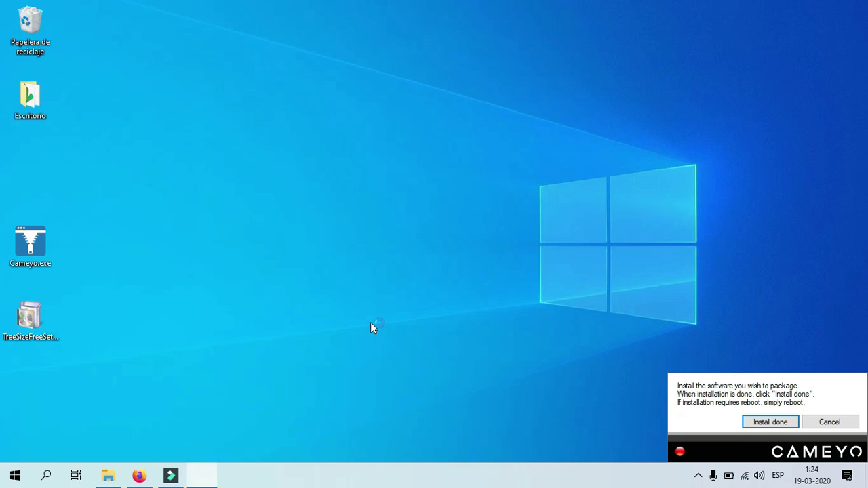
{"action": "left_click", "coordinate": [447, 274]}
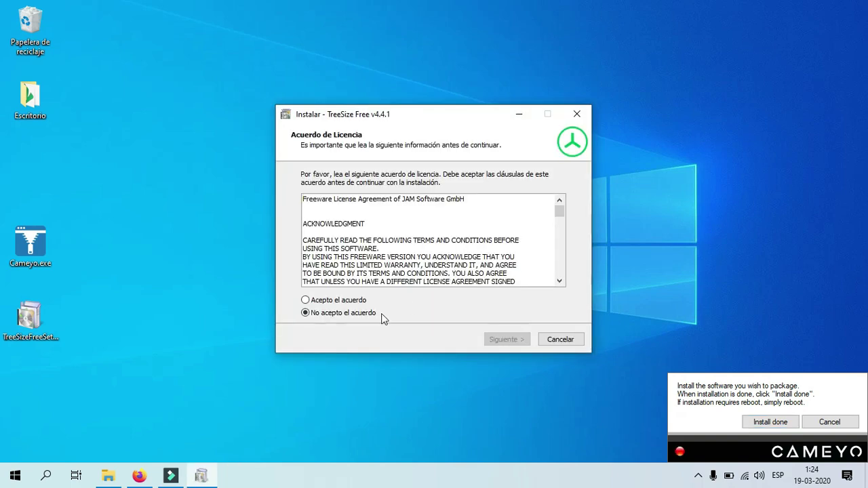
{"action": "left_click", "coordinate": [346, 303]}
{"action": "left_click", "coordinate": [503, 340]}
{"action": "left_click", "coordinate": [503, 343]}
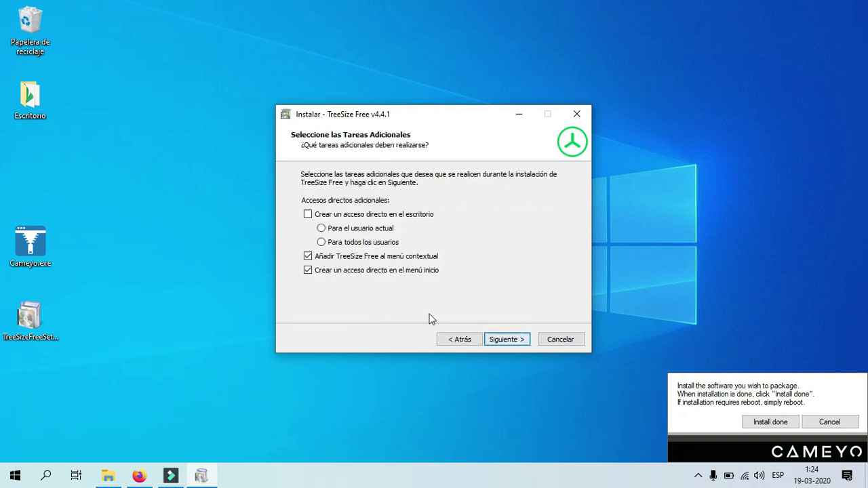
{"action": "left_click", "coordinate": [499, 339]}
{"action": "left_click", "coordinate": [499, 340]}
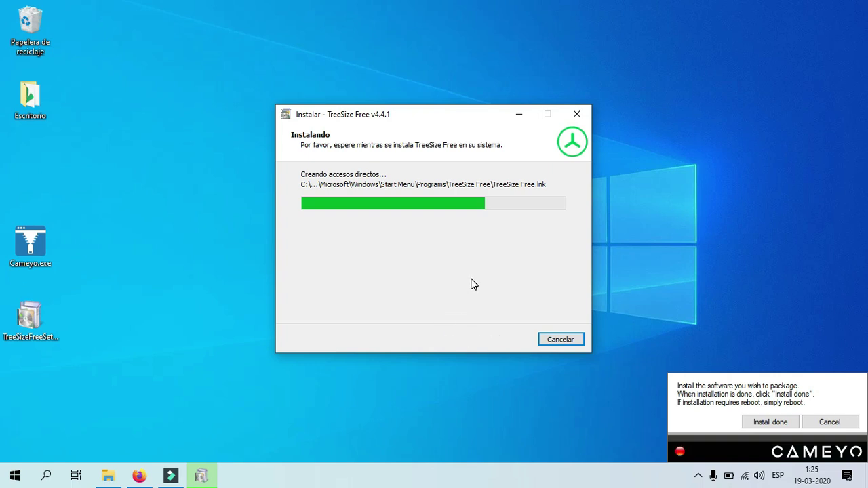
{"action": "left_click", "coordinate": [759, 426]}
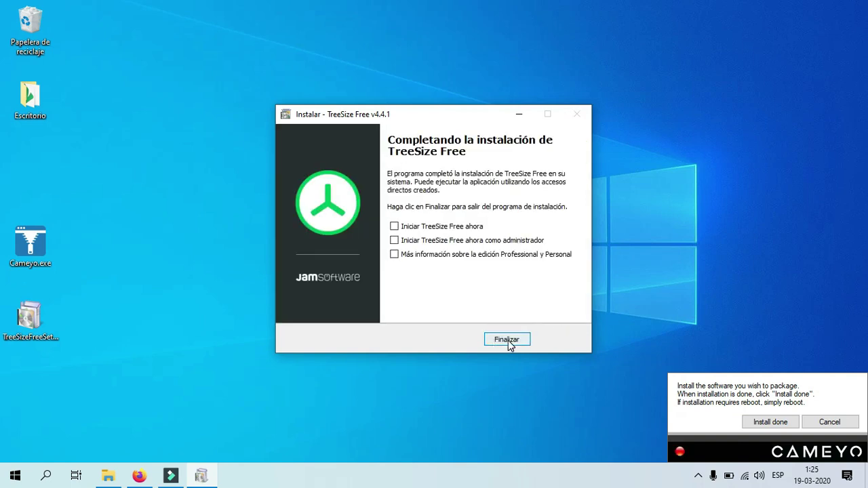
{"action": "left_click", "coordinate": [508, 341]}
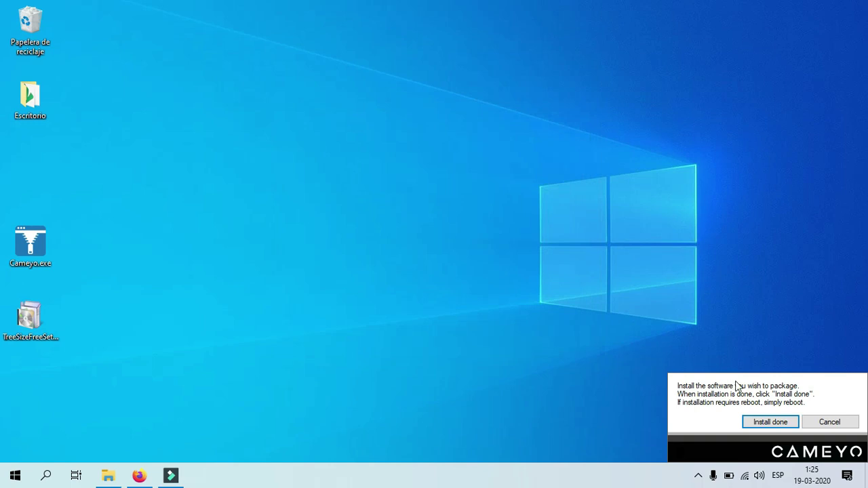
- Tell Cameyo the installation is done, let it build the TreeSize package, and dismiss the completion message
{"action": "left_click", "coordinate": [775, 424]}
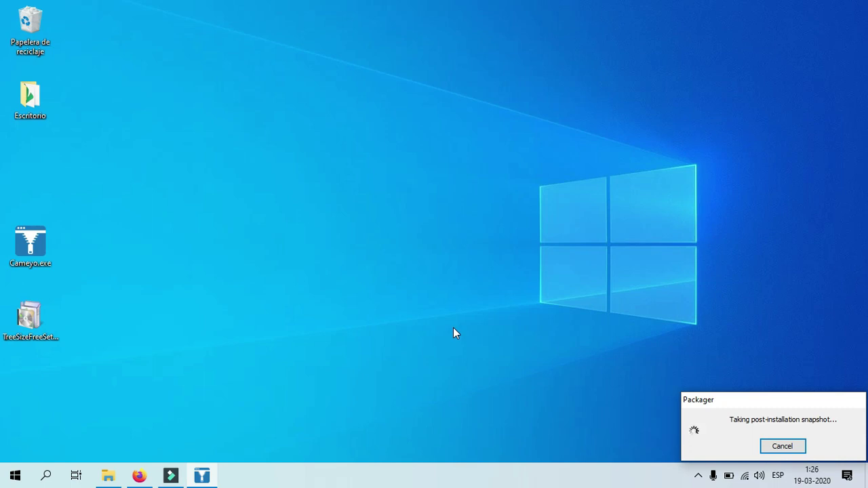
{"action": "left_click", "coordinate": [699, 476]}
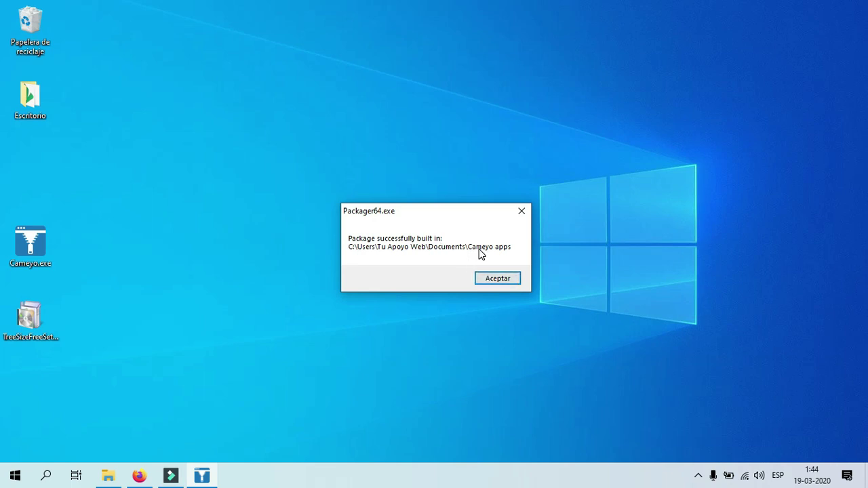
{"action": "left_click", "coordinate": [492, 282]}
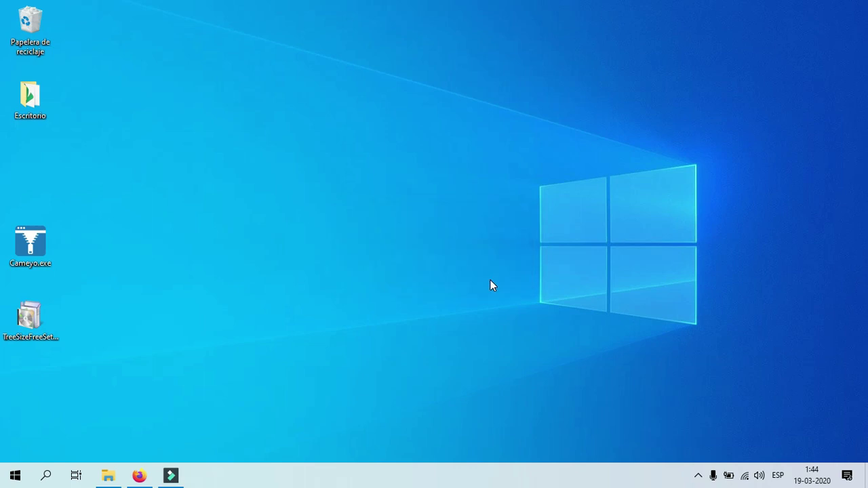
- Copy TreeSize Free V4.4.1.cameyo.exe from the Cameyo apps folder in Documents to the desktop
{"action": "key", "text": "super+e"}
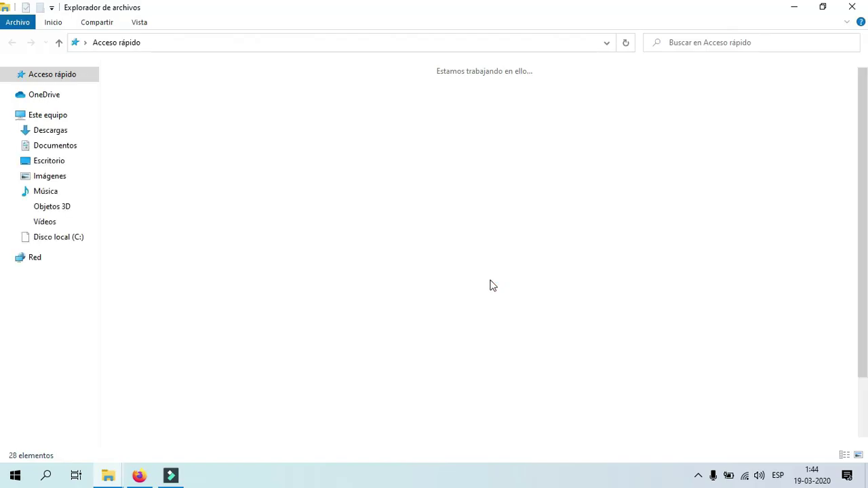
{"action": "left_click", "coordinate": [68, 147]}
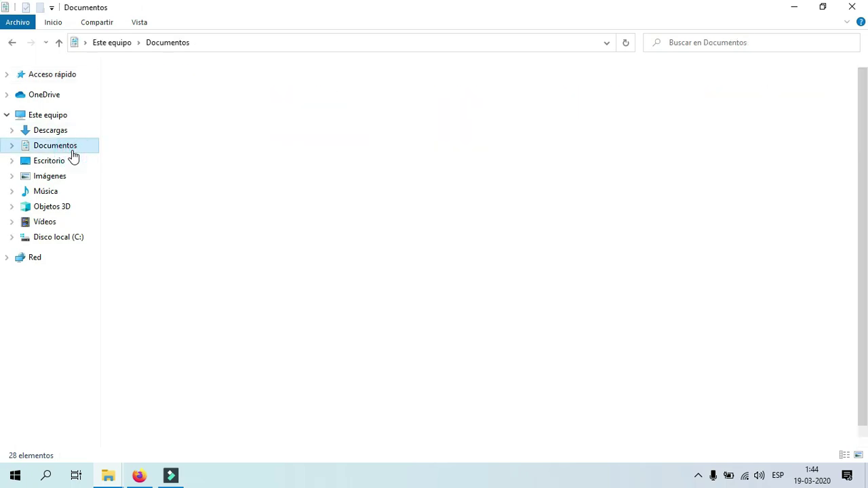
{"action": "left_click", "coordinate": [196, 230]}
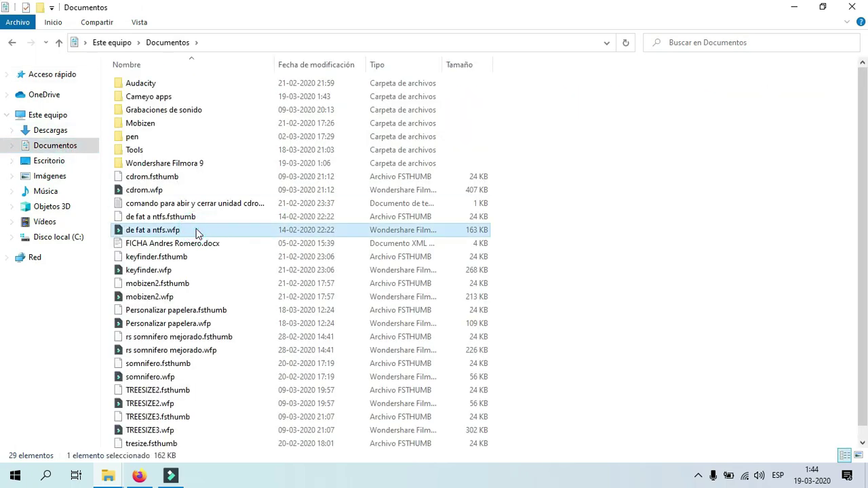
{"action": "key", "text": "c"}
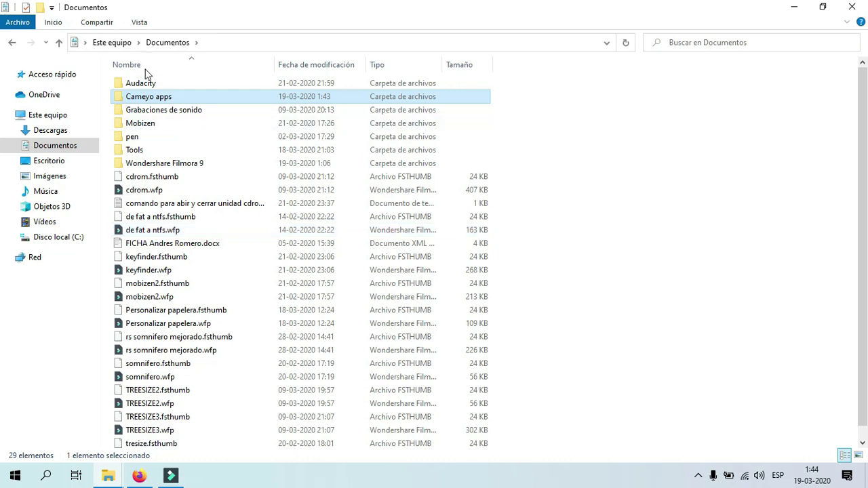
{"action": "double_click", "coordinate": [146, 100]}
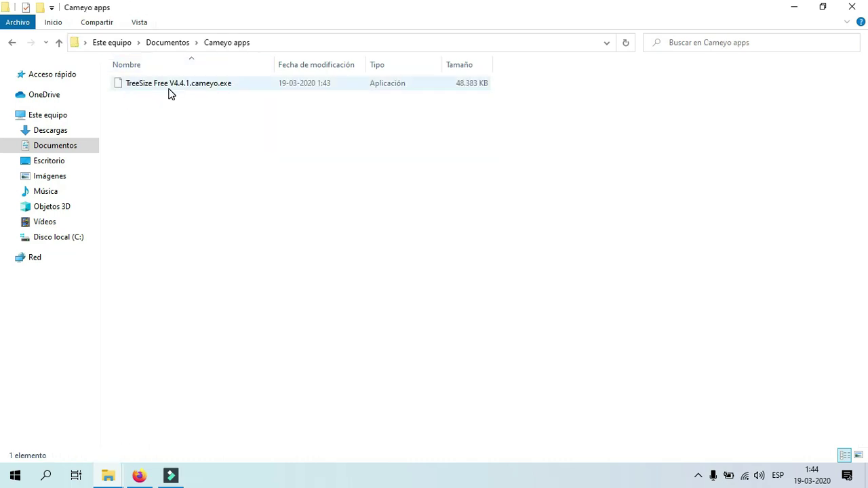
{"action": "left_click", "coordinate": [183, 92]}
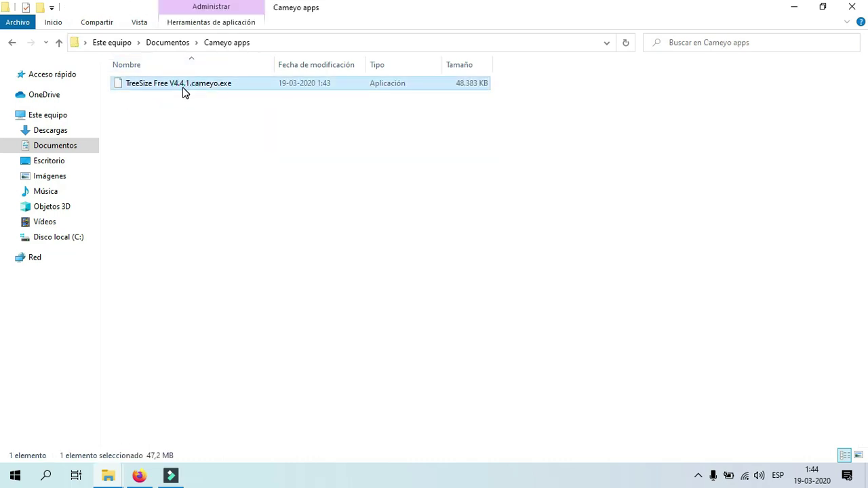
{"action": "key", "text": "super+d"}
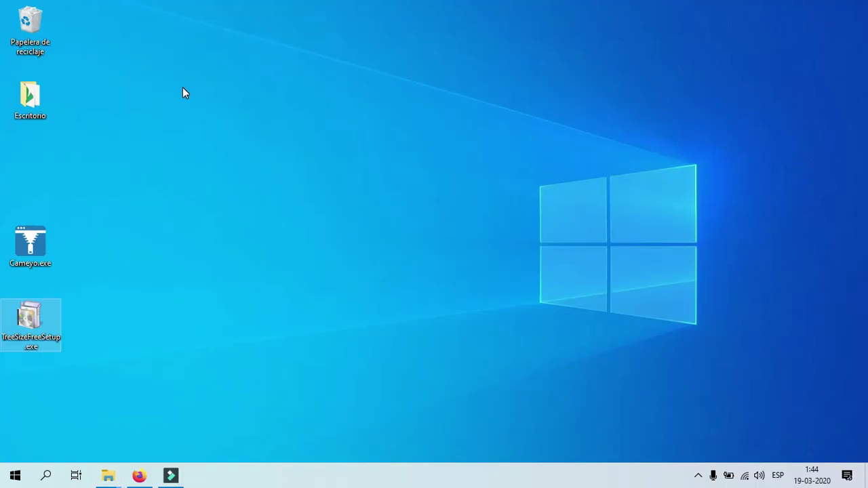
{"action": "key", "text": "ctrl+v"}
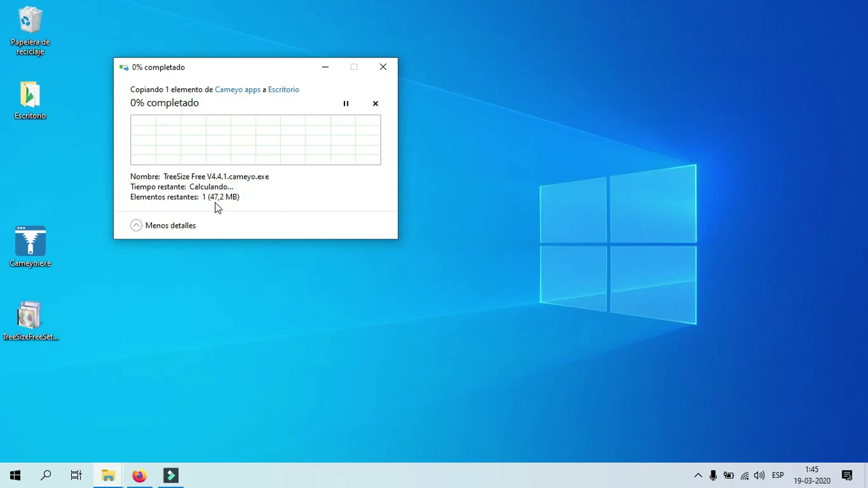
- Check the file size of TreeSizeFreeSetup.exe in its properties, moving the dialog clear of the copy progress, and close it
{"action": "left_click", "coordinate": [34, 318]}
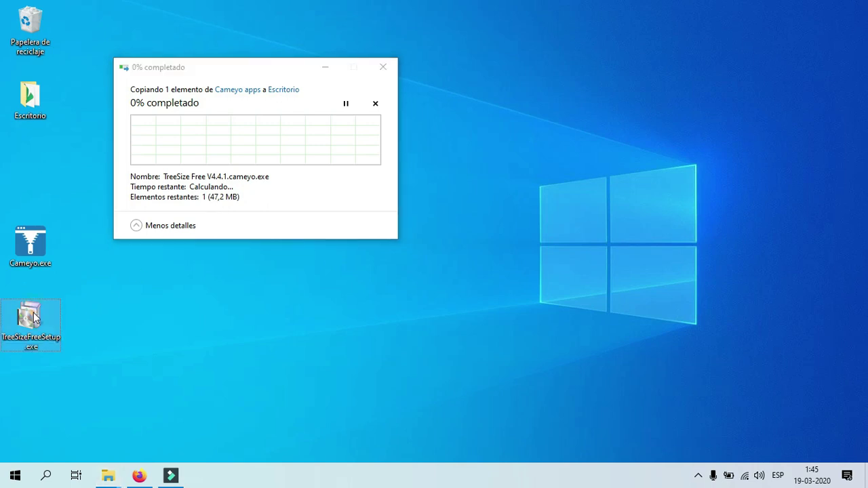
{"action": "right_click", "coordinate": [34, 314]}
{"action": "left_click", "coordinate": [85, 302]}
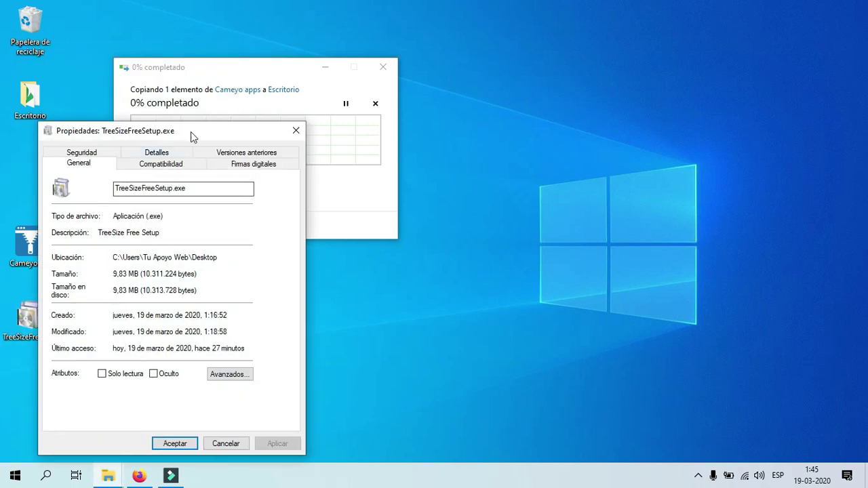
{"action": "left_click_drag", "start_coordinate": [191, 132], "coordinate": [548, 58]}
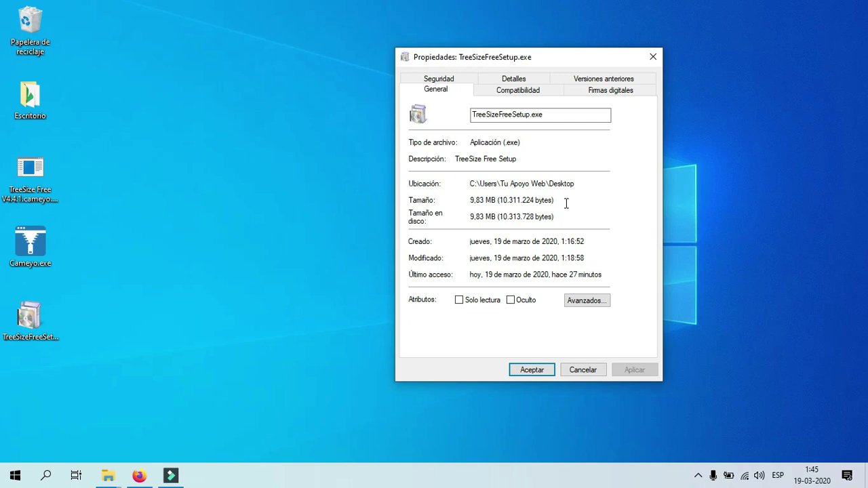
{"action": "left_click", "coordinate": [652, 59]}
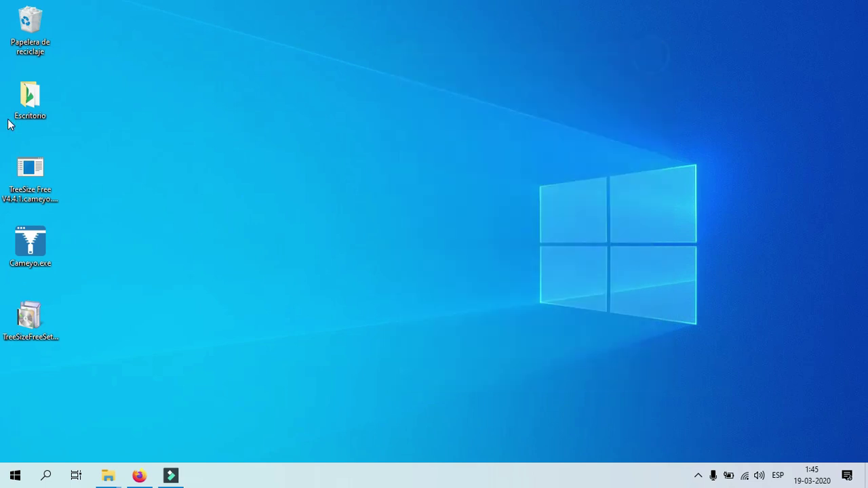
- Rename the packaged TreeSize file on the desktop as TreeSize Free V4.4.1 PORTABLE.exe
{"action": "left_click", "coordinate": [31, 169]}
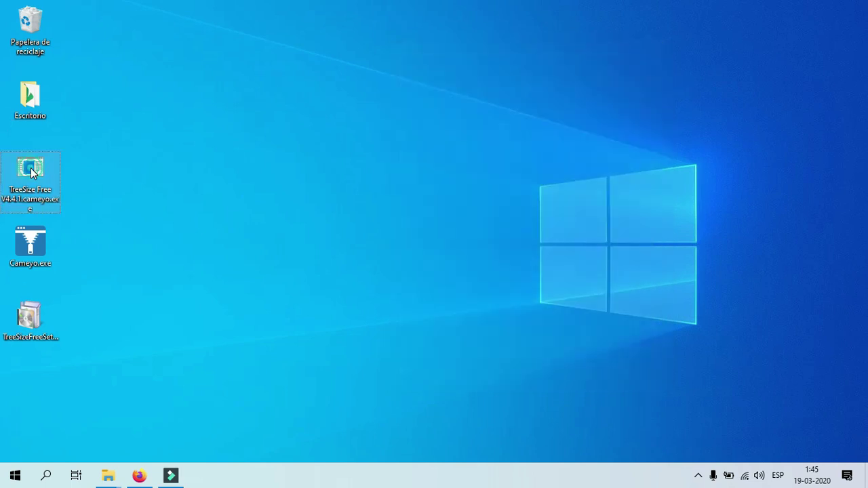
{"action": "left_click", "coordinate": [47, 204]}
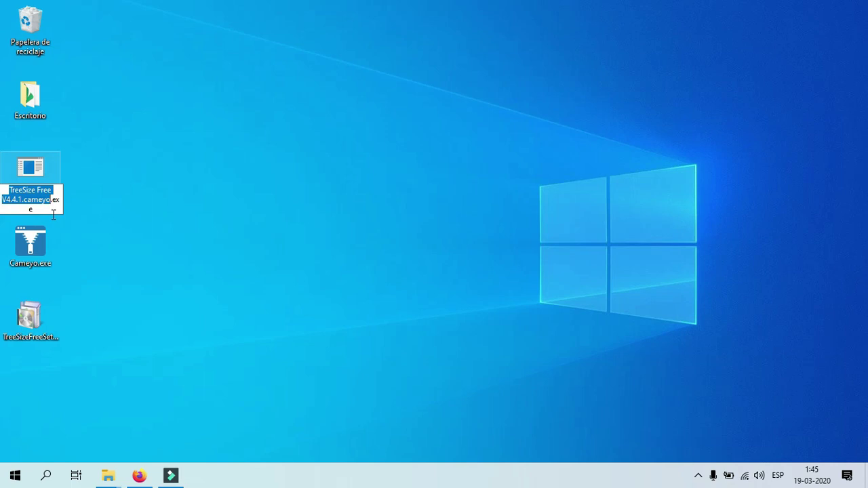
{"action": "left_click", "coordinate": [53, 213]}
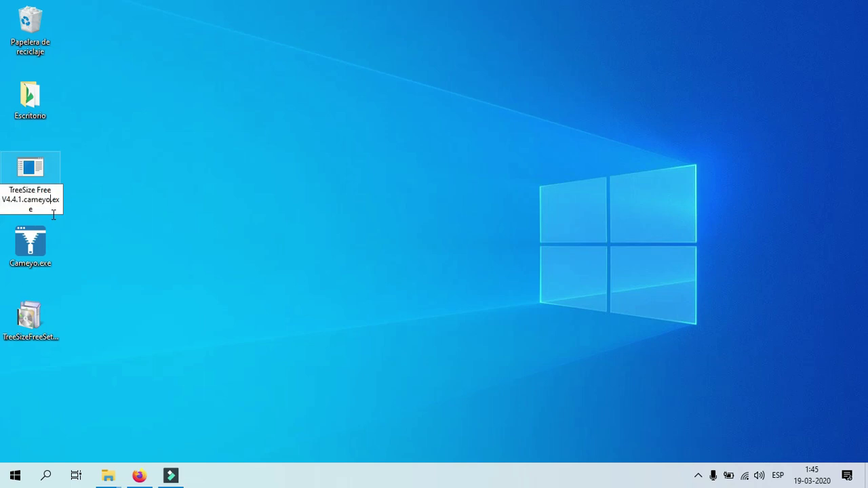
{"action": "key", "text": "BackSpace"}
{"action": "key", "text": "BackSpace"}
{"action": "key", "text": "BackSpace"}
{"action": "key", "text": "BackSpace"}
{"action": "key", "text": "BackSpace"}
{"action": "key", "text": "BackSpace"}
{"action": "key", "text": "BackSpace"}
{"action": "type", "text": "PORTABLE"}
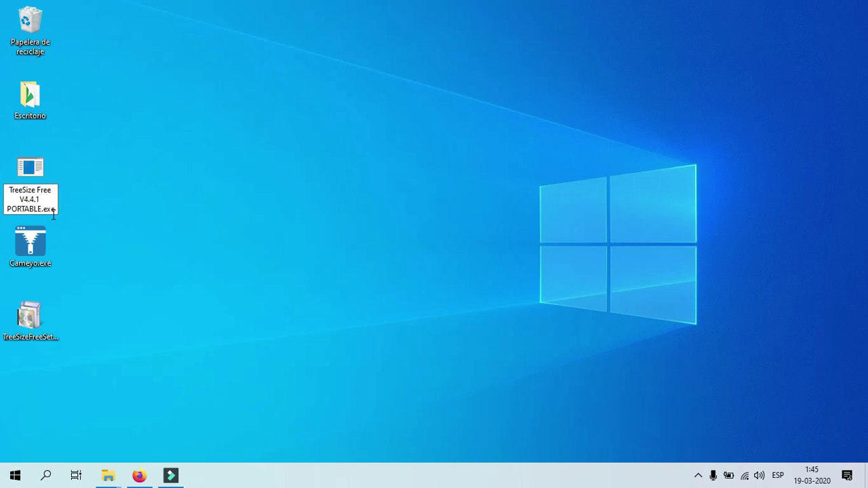
{"action": "key", "text": "Return"}
{"action": "left_click", "coordinate": [161, 327]}
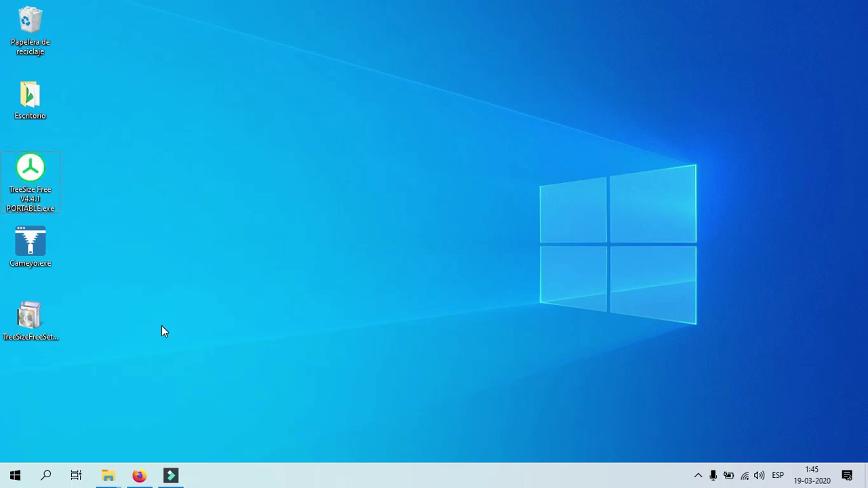
- Uninstall TreeSize Free V4.4.1 through Programs and Features, skipping the survey and deleting its settings, and close the window
{"action": "key", "text": "super+r"}
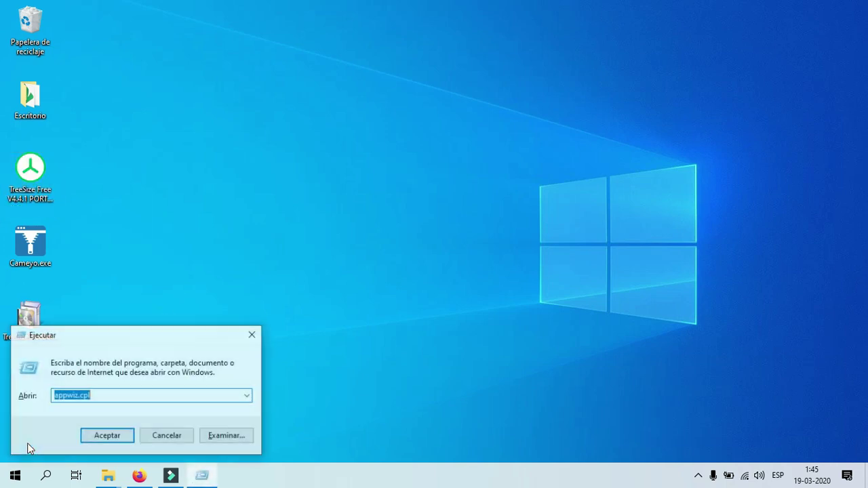
{"action": "key", "text": "Escape"}
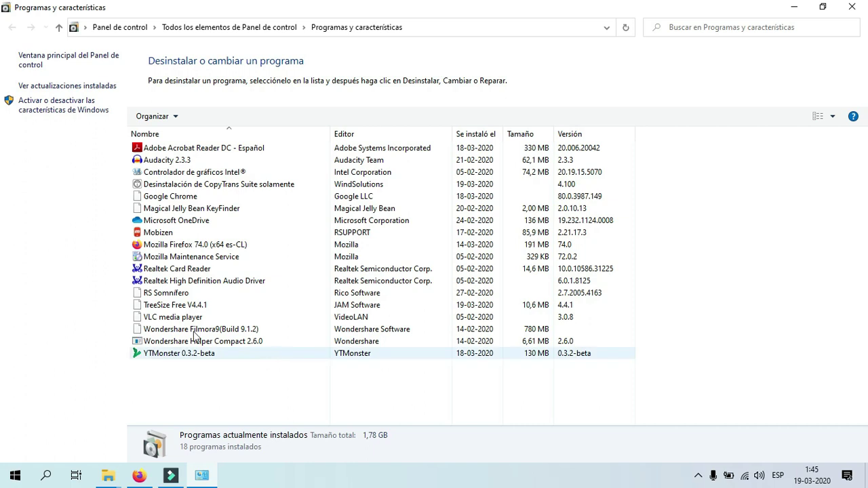
{"action": "left_click", "coordinate": [194, 309]}
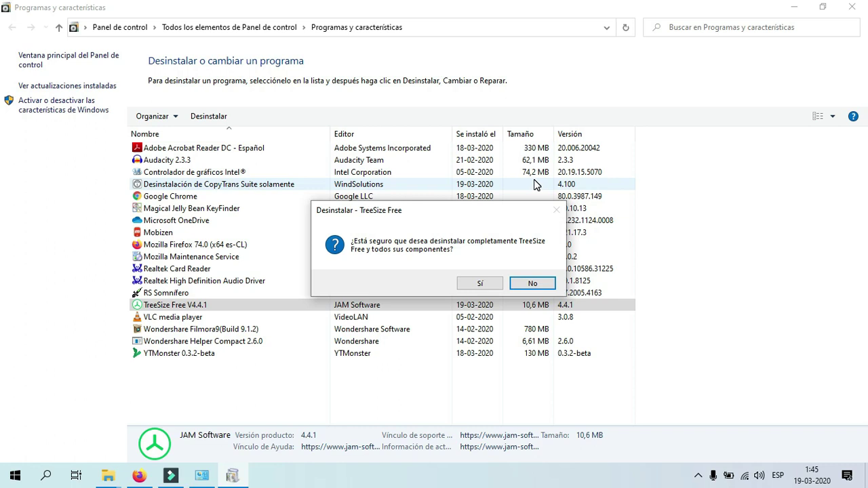
{"action": "left_click", "coordinate": [479, 284]}
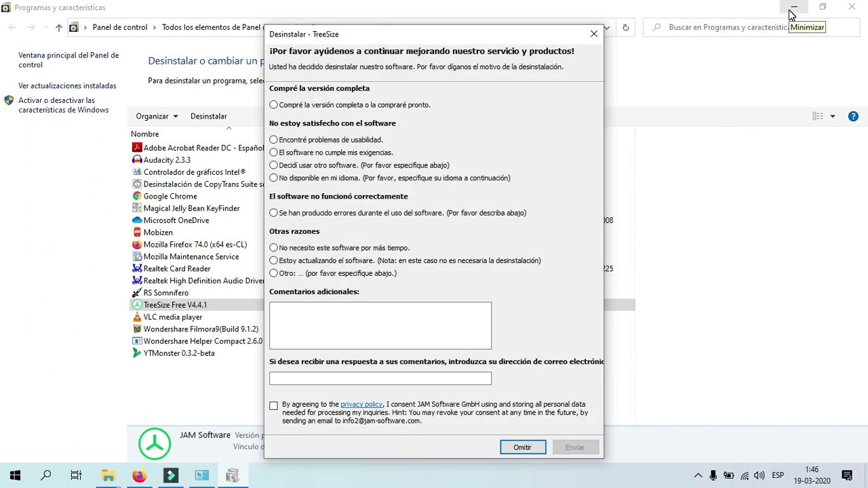
{"action": "left_click", "coordinate": [516, 449]}
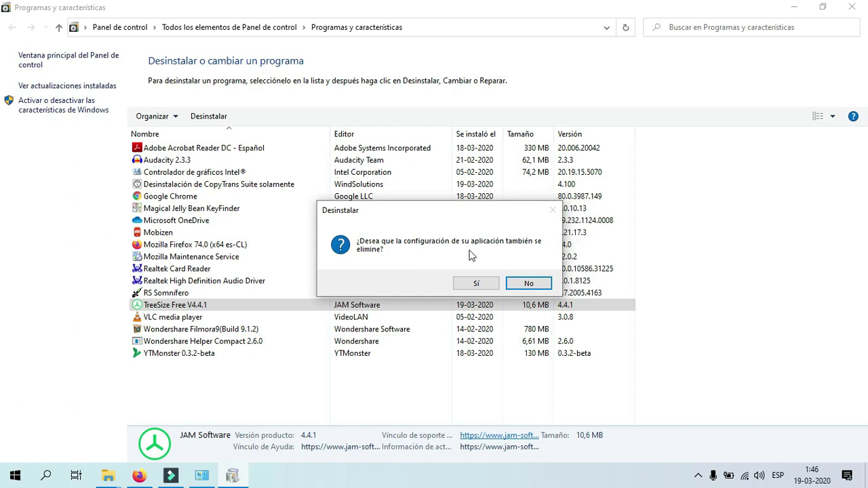
{"action": "left_click", "coordinate": [491, 284]}
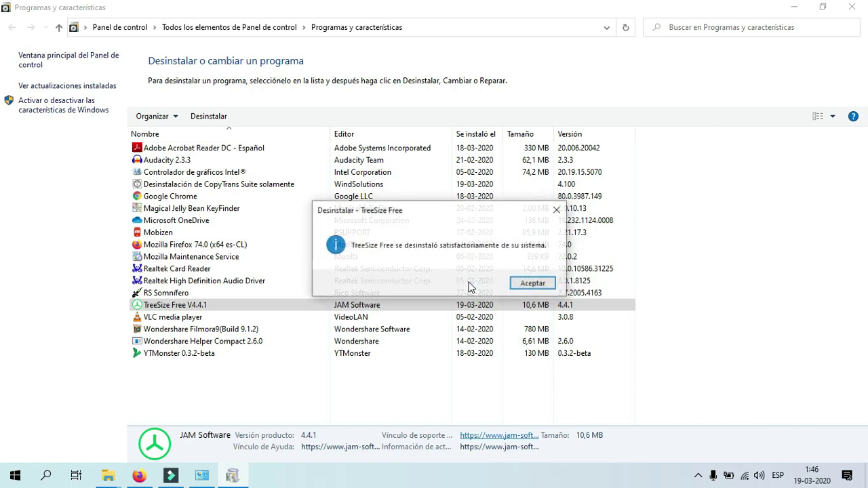
{"action": "left_click", "coordinate": [540, 287]}
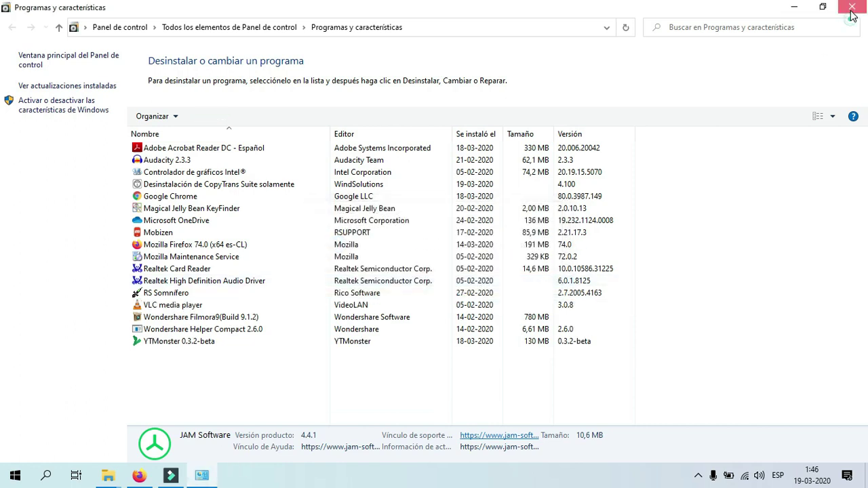
{"action": "left_click", "coordinate": [851, 15]}
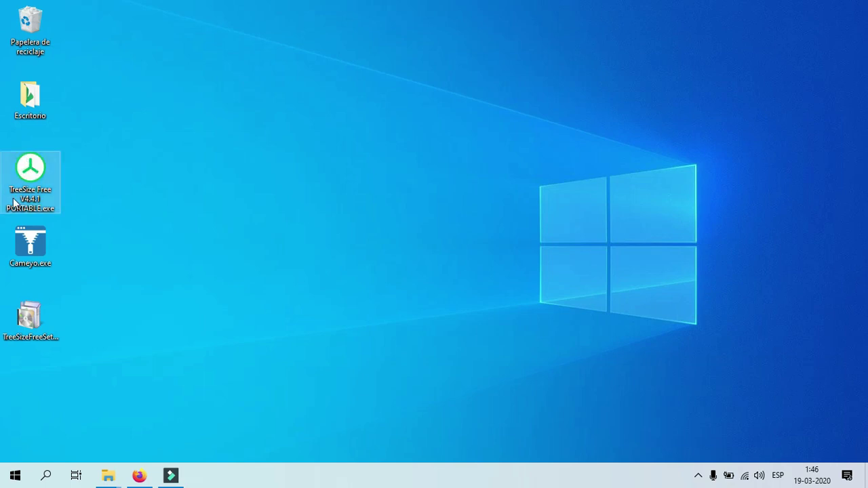
- Launch TreeSize Free V4.4.1 PORTABLE.exe from the desktop with the TreeSize Free (Administrator) module and maximize its window
{"action": "double_click", "coordinate": [51, 175]}
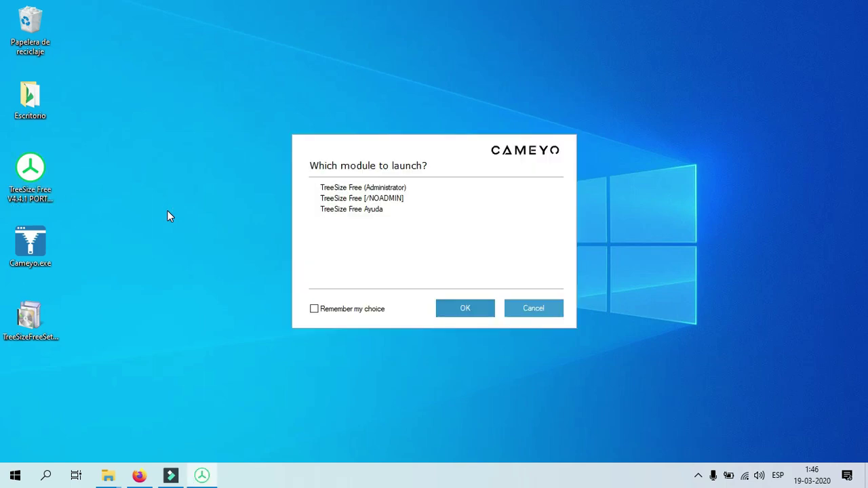
{"action": "left_click", "coordinate": [394, 189]}
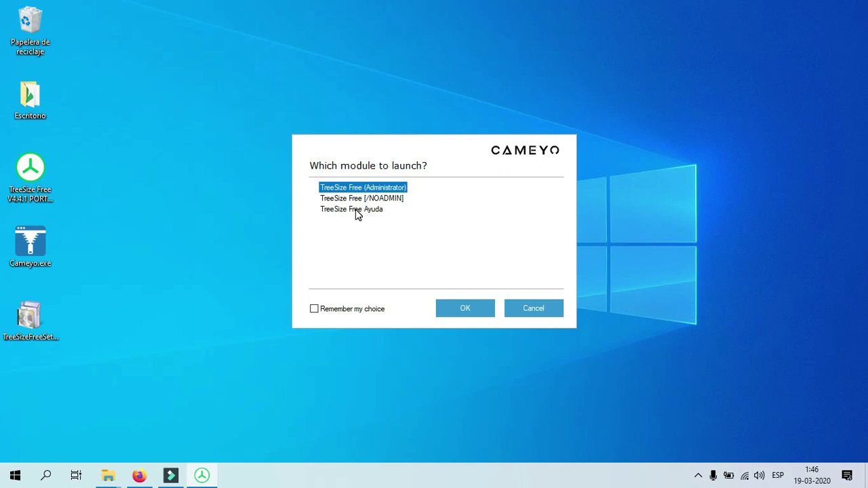
{"action": "left_click", "coordinate": [461, 309]}
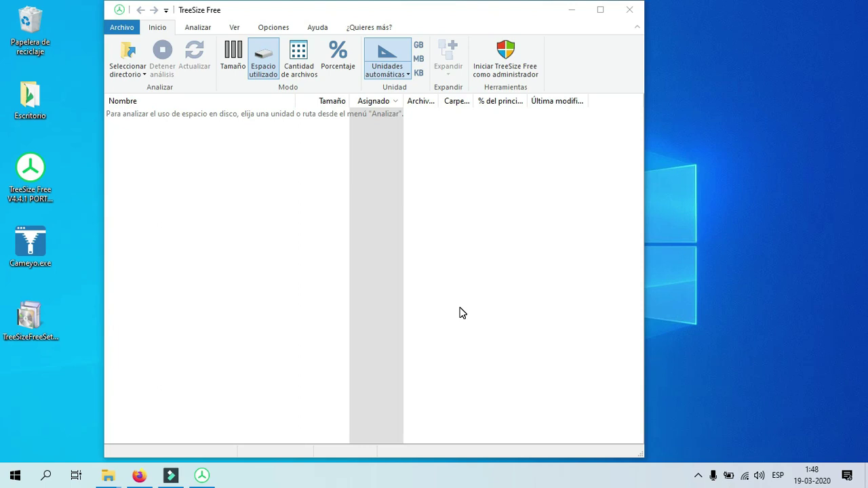
{"action": "left_click", "coordinate": [600, 13]}
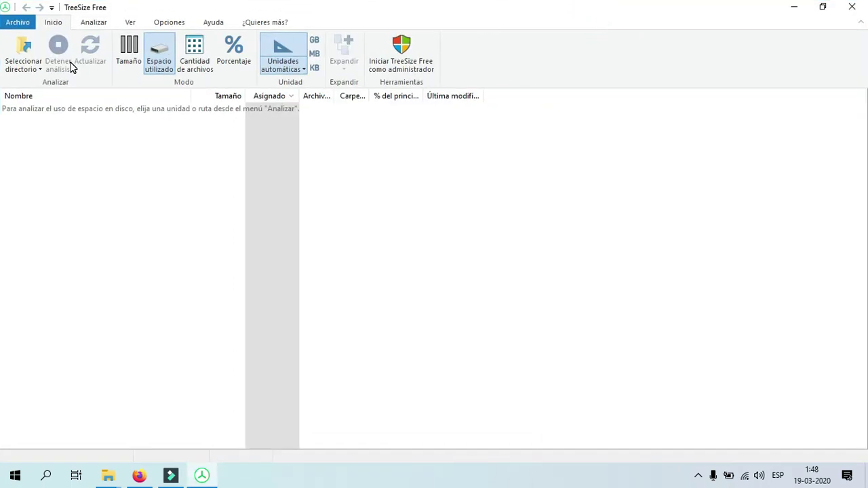
- Analyze the disk usage of Disco local (C:), dismissing the offer to restart as administrator, and select a folder in the results
{"action": "left_click", "coordinate": [19, 64]}
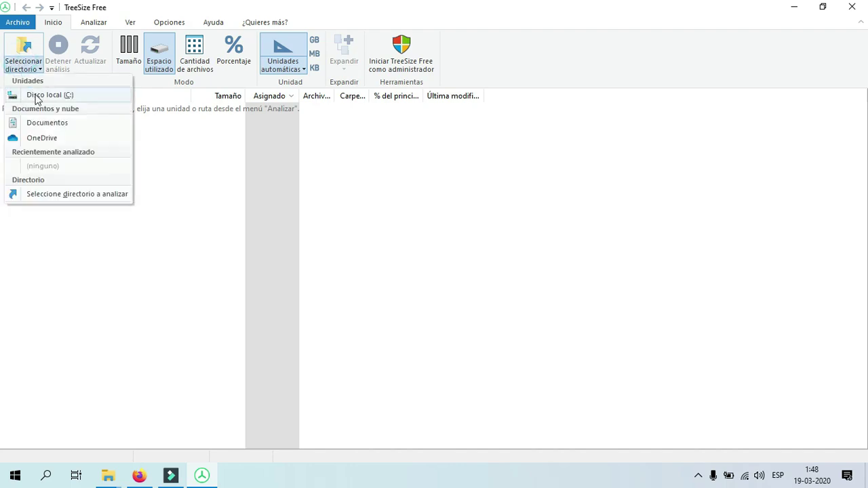
{"action": "left_click", "coordinate": [48, 98]}
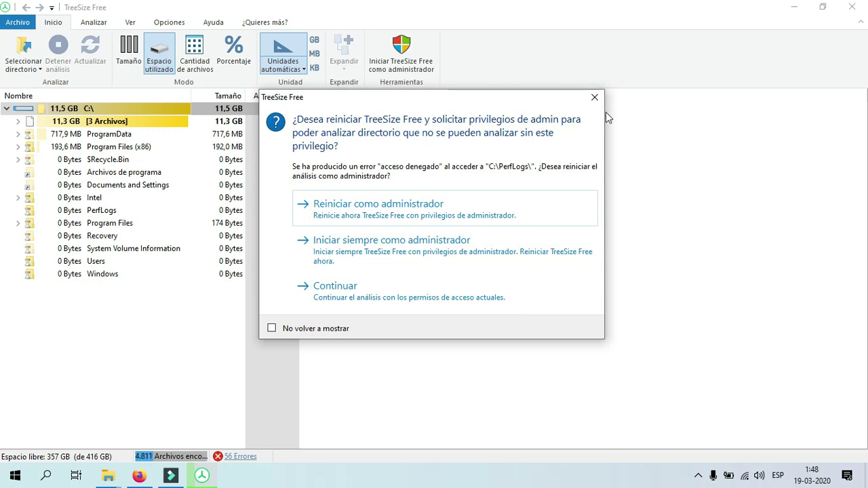
{"action": "left_click", "coordinate": [594, 97]}
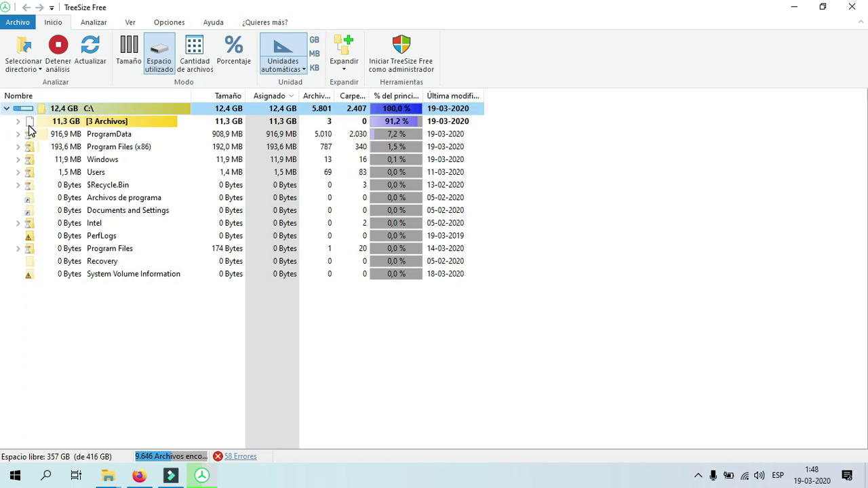
{"action": "left_click", "coordinate": [68, 135]}
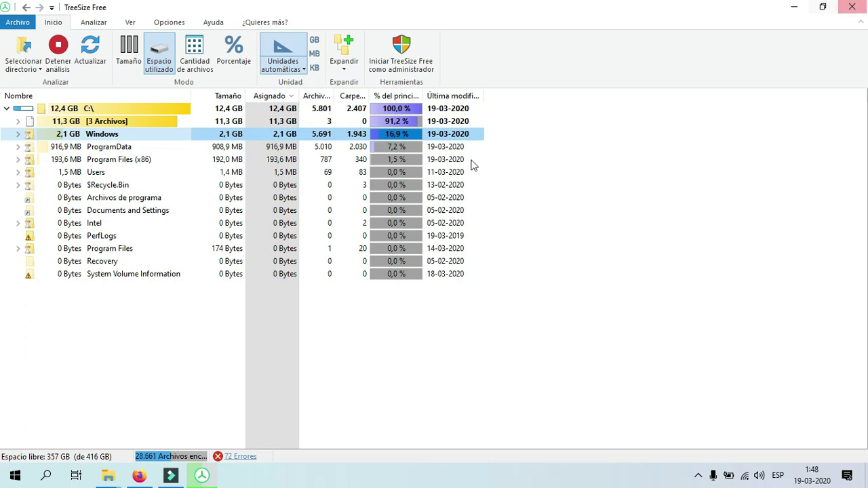
- Show the C: results as percentages, compare the MB, KB and GB units, return to MB, and close TreeSize Free
{"action": "left_click", "coordinate": [242, 53]}
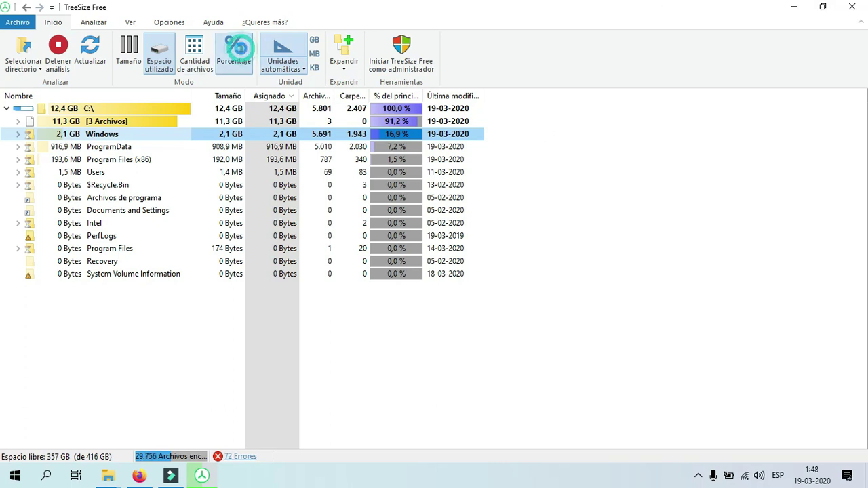
{"action": "left_click", "coordinate": [314, 55]}
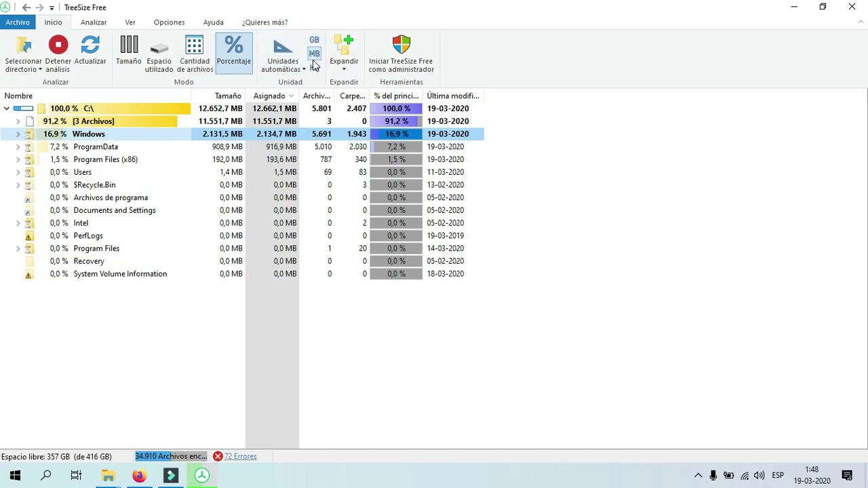
{"action": "left_click", "coordinate": [314, 66]}
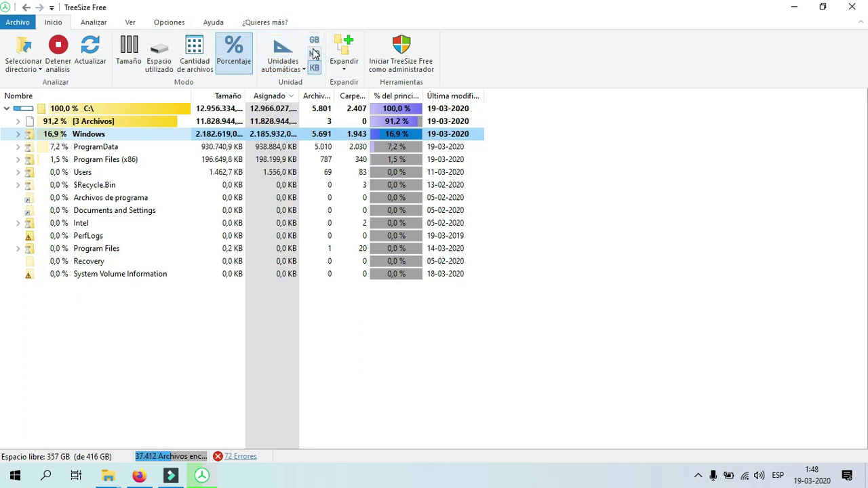
{"action": "left_click", "coordinate": [314, 40]}
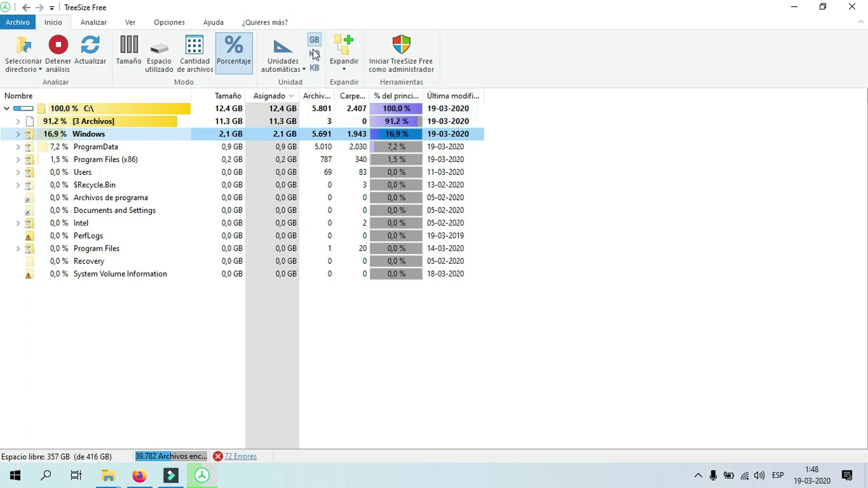
{"action": "left_click", "coordinate": [314, 54]}
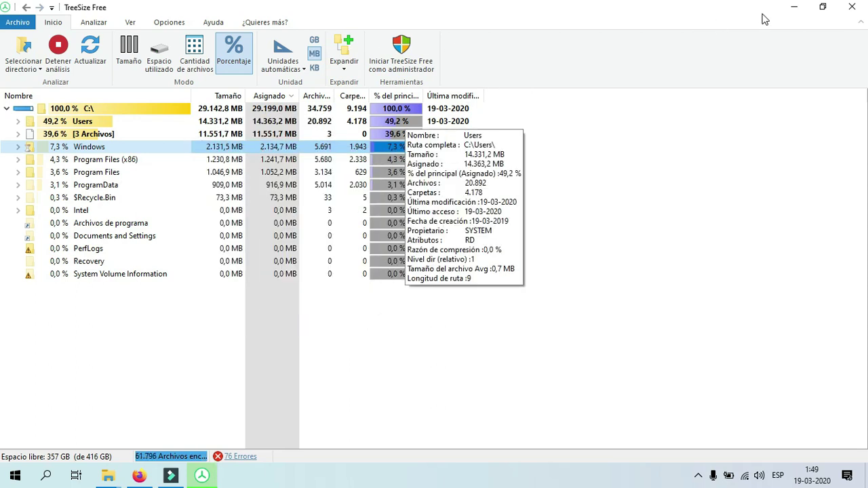
{"action": "left_click", "coordinate": [849, 7]}
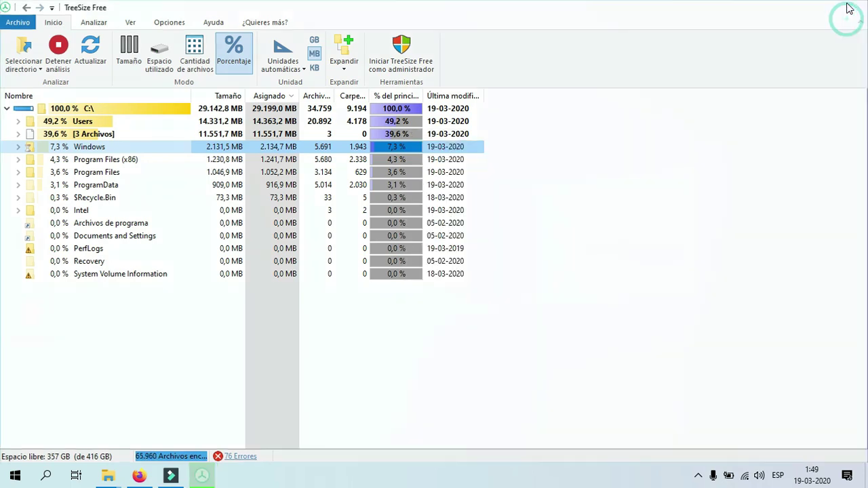